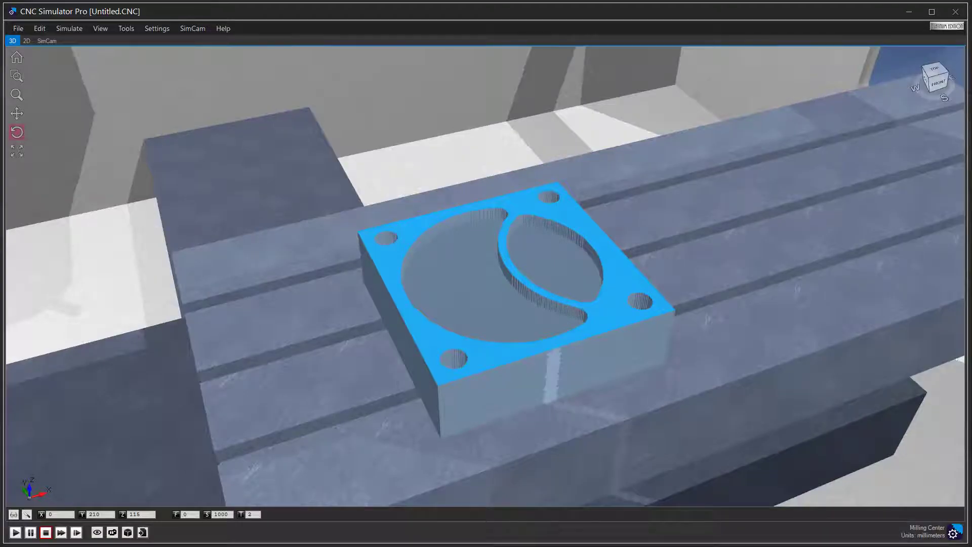
Inspect the milled block and preview a workpiece in the mill workpiece inventory.
{"action": "left_click_drag", "start_coordinate": [410, 325], "coordinate": [368, 326]}
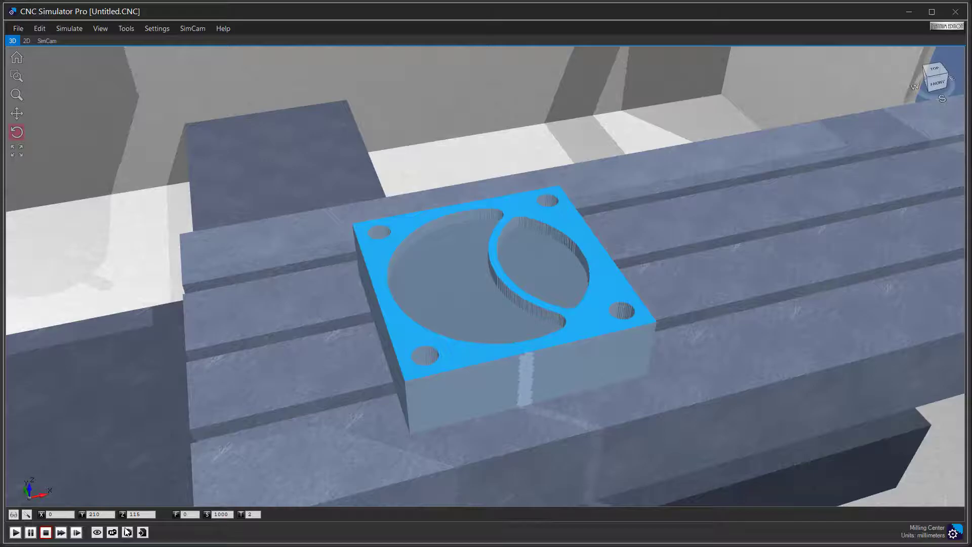
{"action": "left_click", "coordinate": [127, 531]}
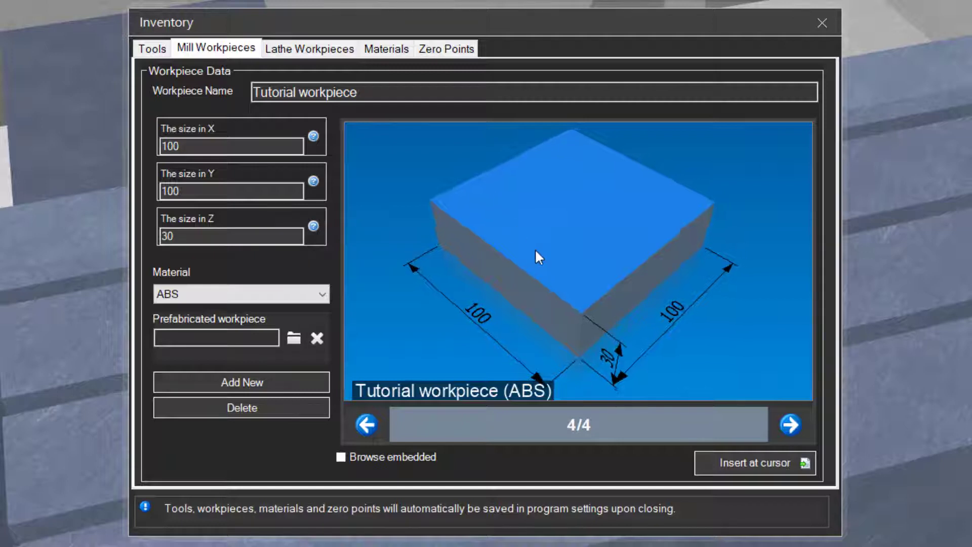
{"action": "mouse_move", "coordinate": [545, 252]}
{"action": "left_mouse_down"}
{"action": "mouse_move", "coordinate": [509, 245]}
{"action": "mouse_move", "coordinate": [553, 246]}
{"action": "left_mouse_up"}
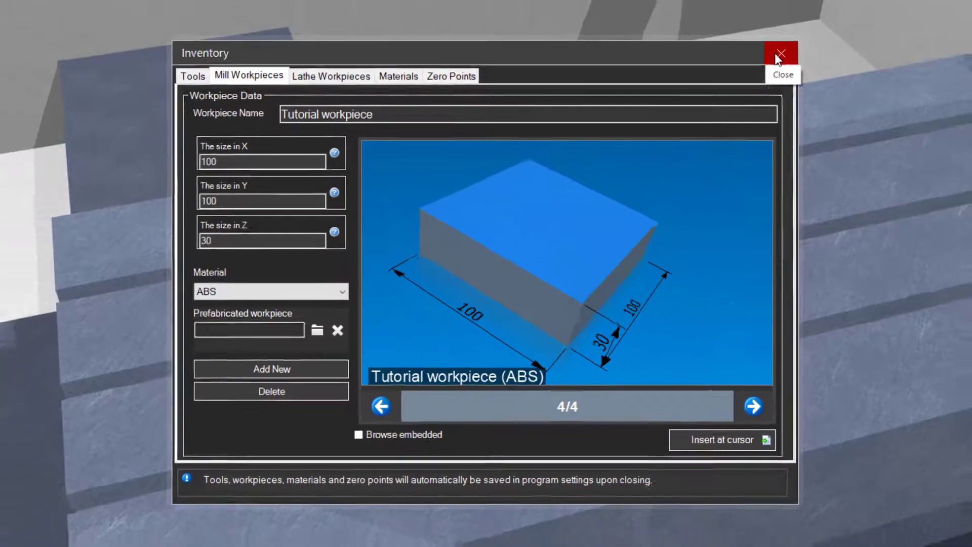
{"action": "left_click", "coordinate": [821, 25]}
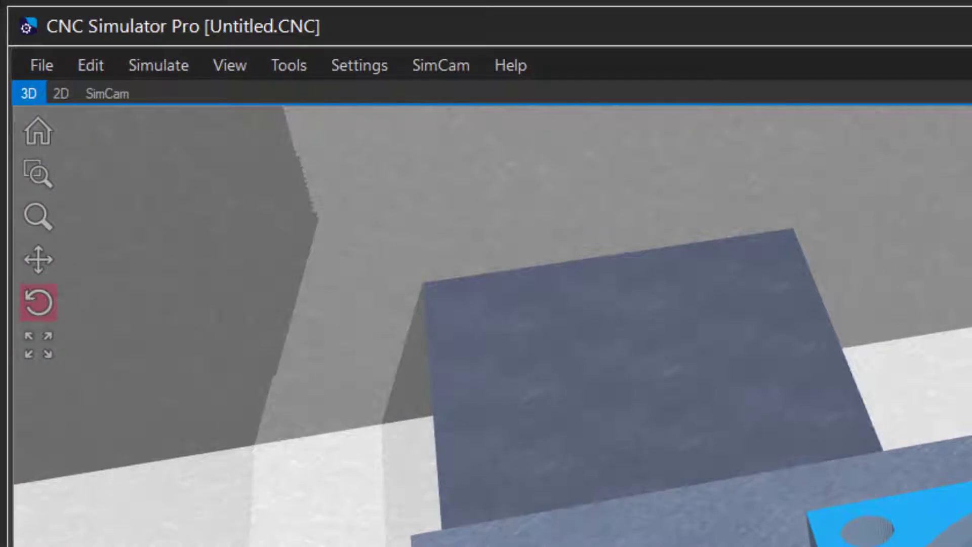
Choose SimCam Tutorial workpiece 4/4, ABS 100×100×30, at X 20, Y 20, Z 0.
{"action": "left_click", "coordinate": [109, 94]}
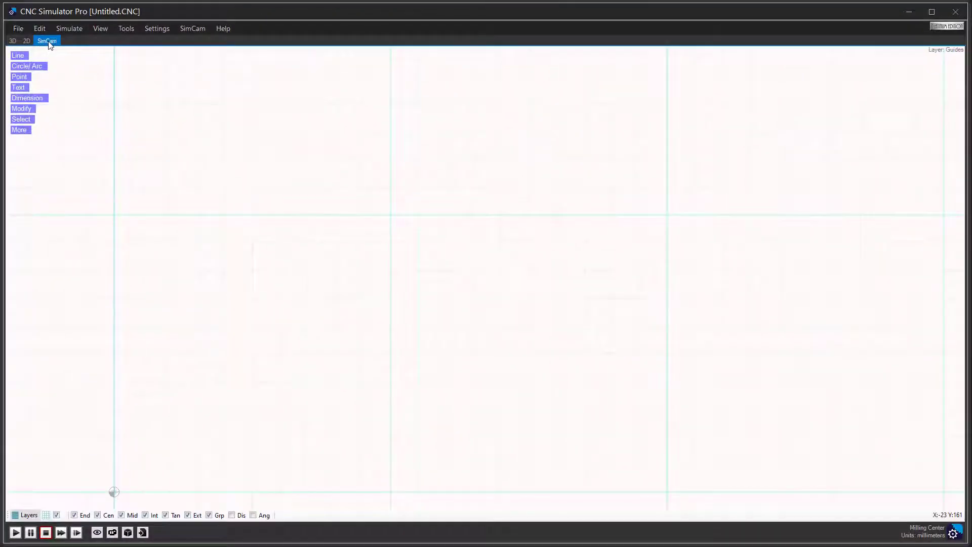
{"action": "left_click", "coordinate": [20, 130]}
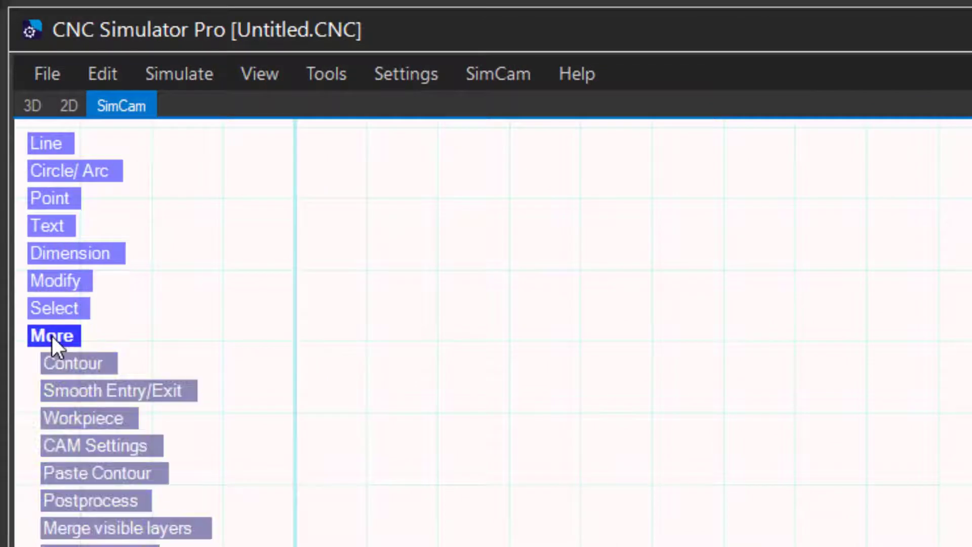
{"action": "left_click", "coordinate": [91, 419]}
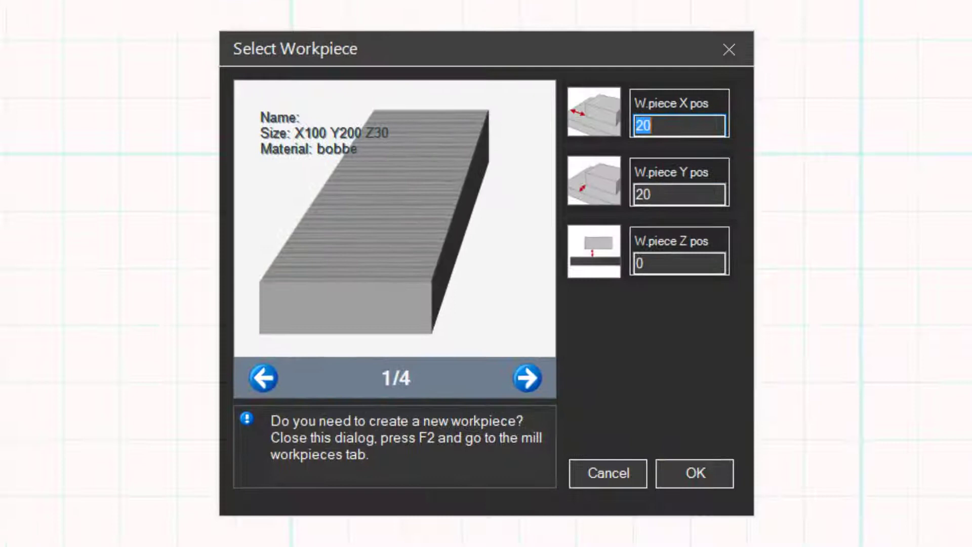
{"action": "left_click", "coordinate": [260, 379]}
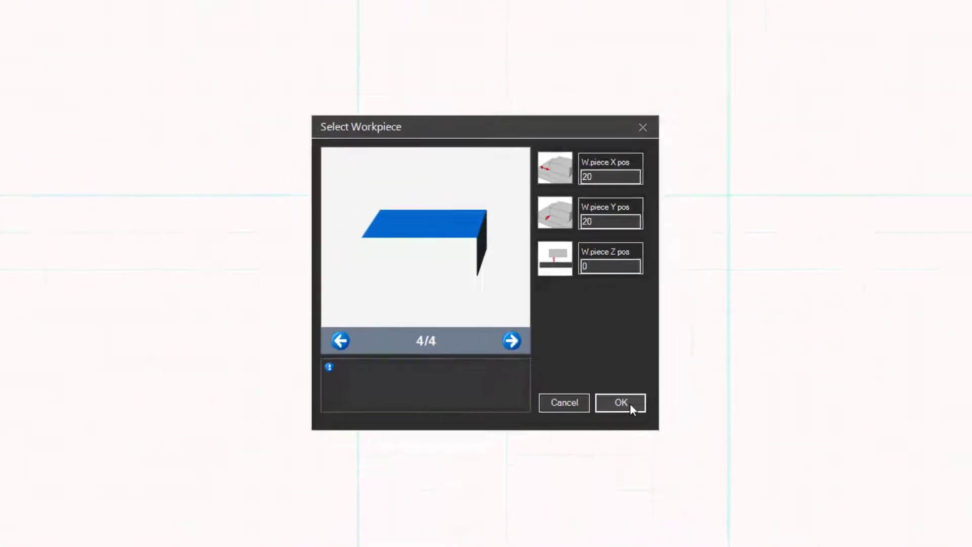
Place the workpiece with snapping on and draw a radius-44 circle centred at X70 Y70.
{"action": "left_click", "coordinate": [707, 473]}
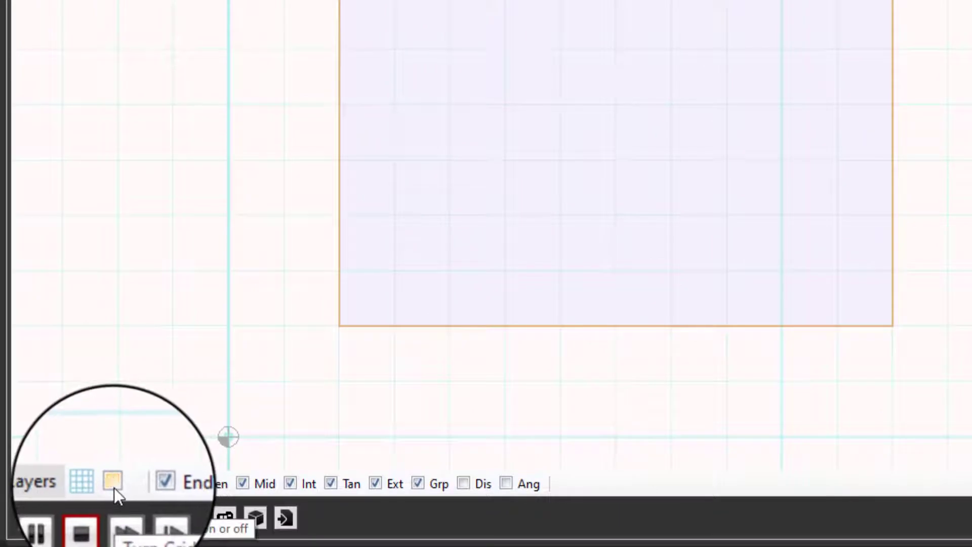
{"action": "left_click", "coordinate": [114, 487]}
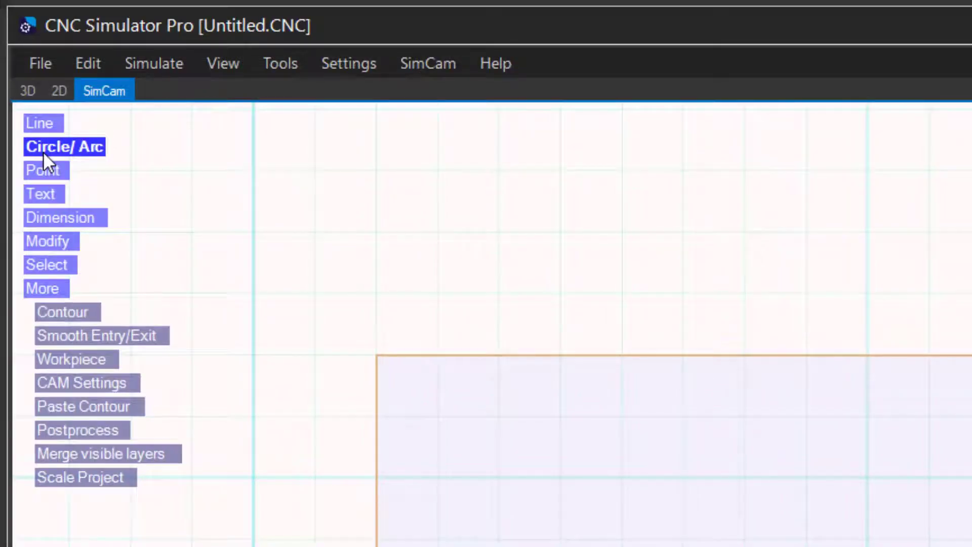
{"action": "left_click", "coordinate": [43, 152]}
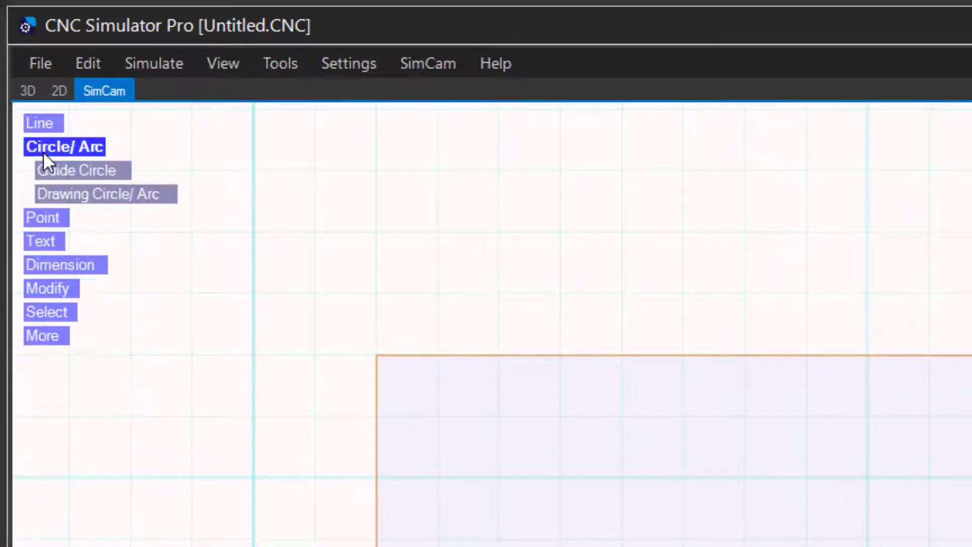
{"action": "left_click", "coordinate": [81, 198]}
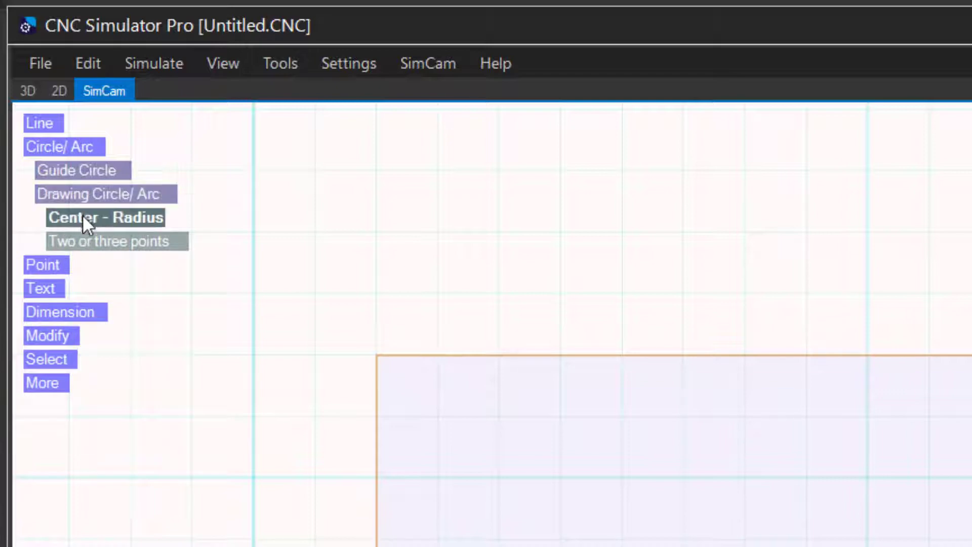
{"action": "left_click", "coordinate": [84, 218]}
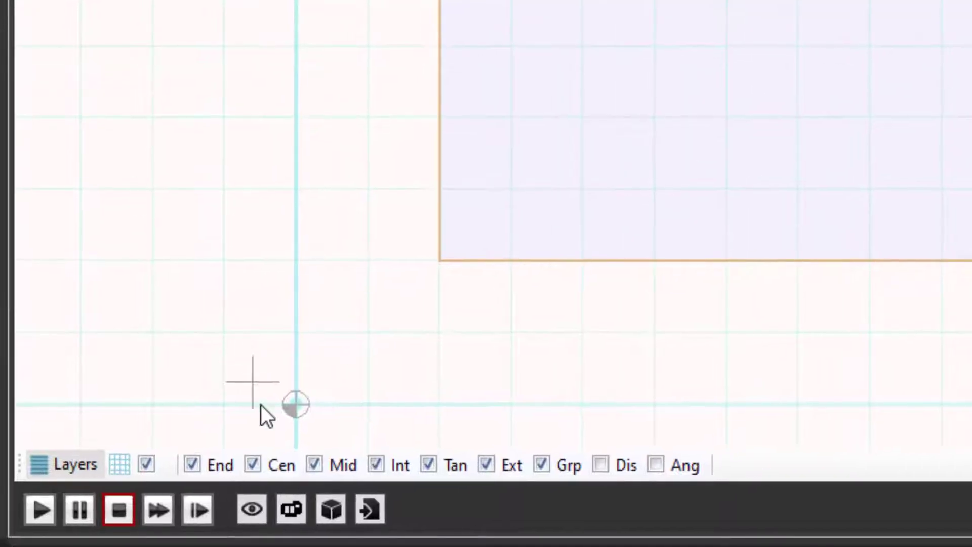
{"action": "left_click", "coordinate": [254, 466]}
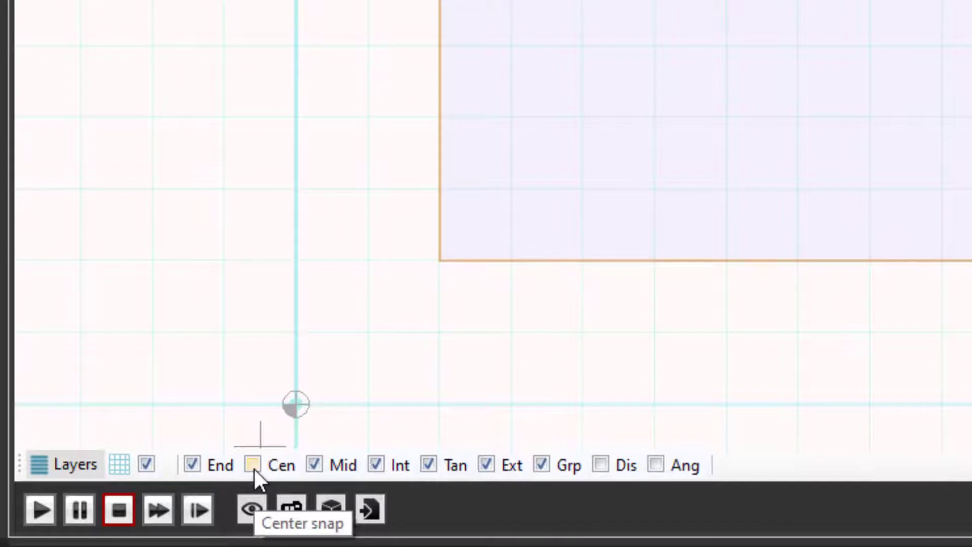
{"action": "left_click", "coordinate": [253, 466]}
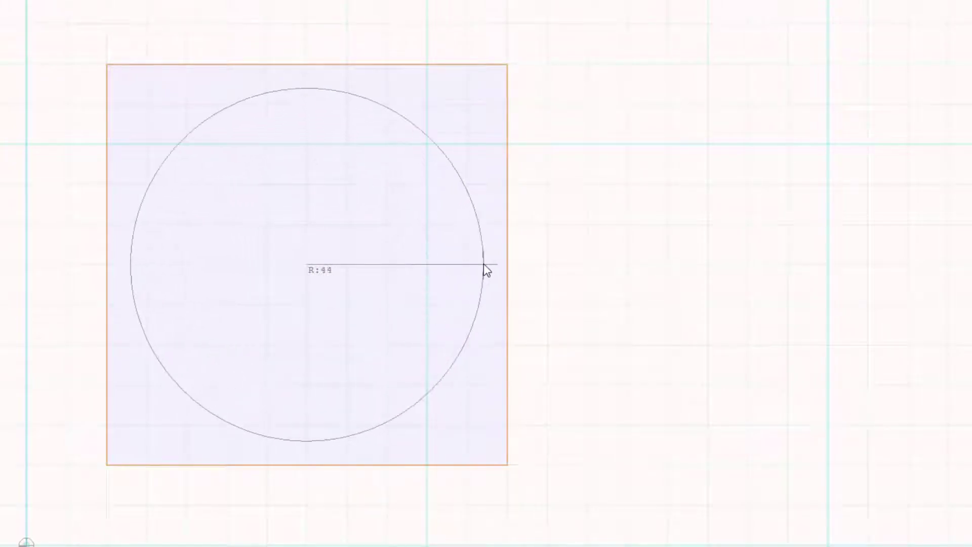
{"action": "left_click", "coordinate": [484, 264]}
{"action": "key", "text": "shift+Return"}
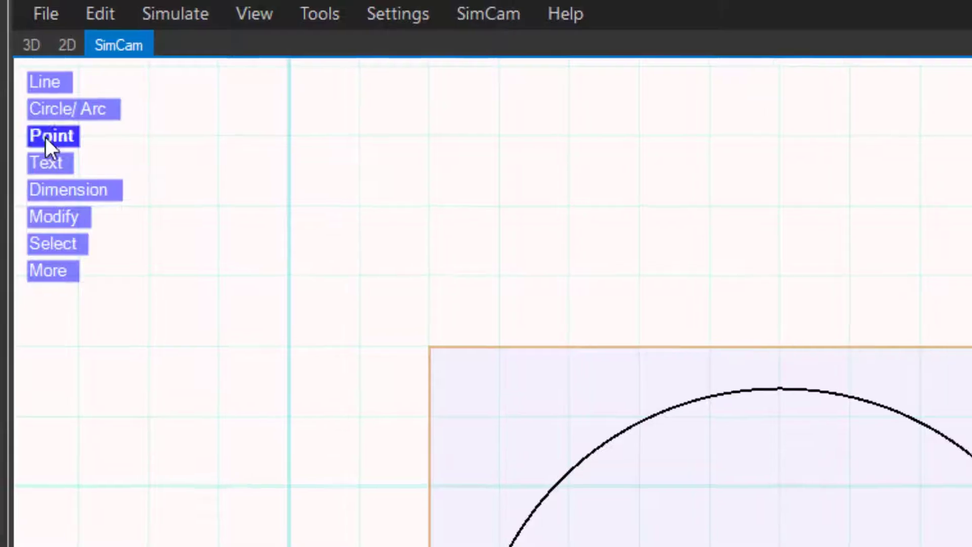
Draw a radius-44 arc centred at X114 Y70 across the large circle's right side.
{"action": "left_click", "coordinate": [85, 106]}
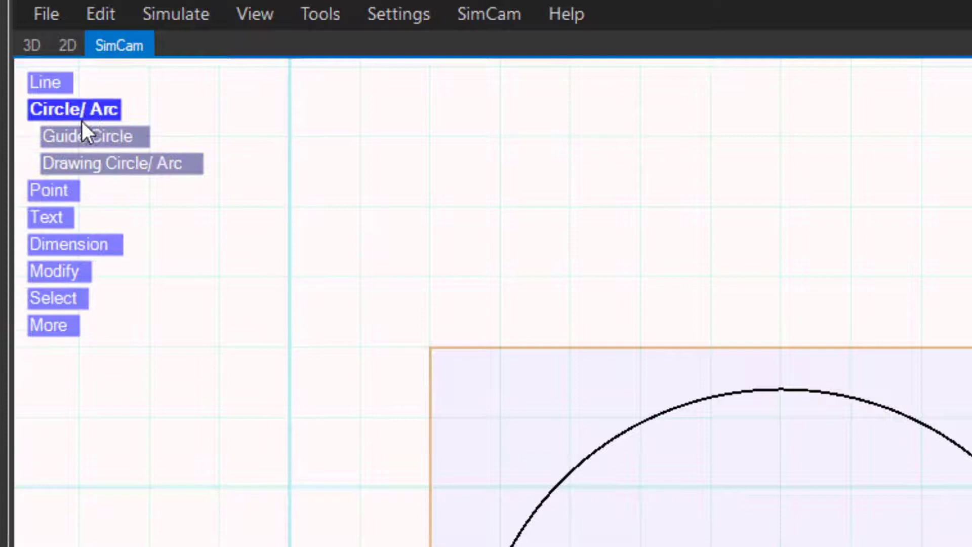
{"action": "left_click", "coordinate": [105, 161]}
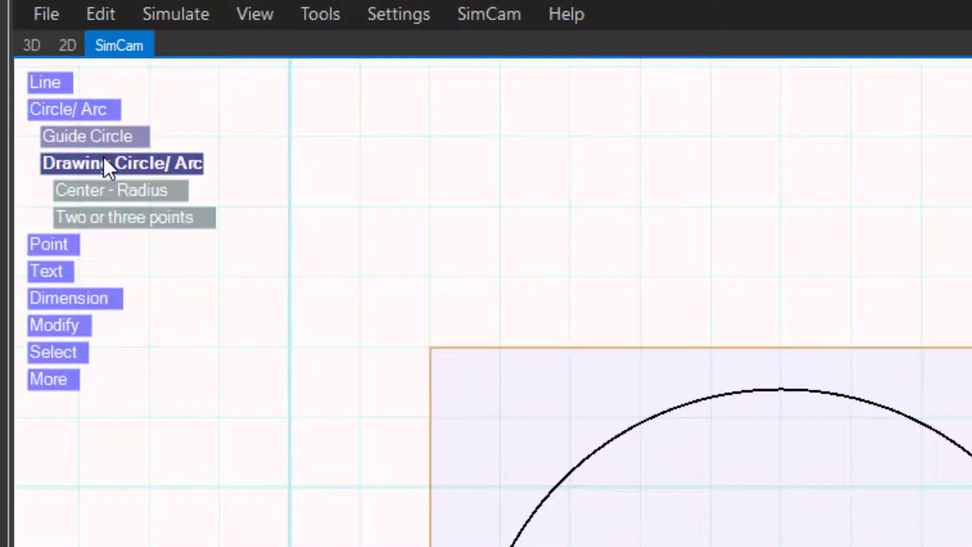
{"action": "left_click", "coordinate": [107, 191]}
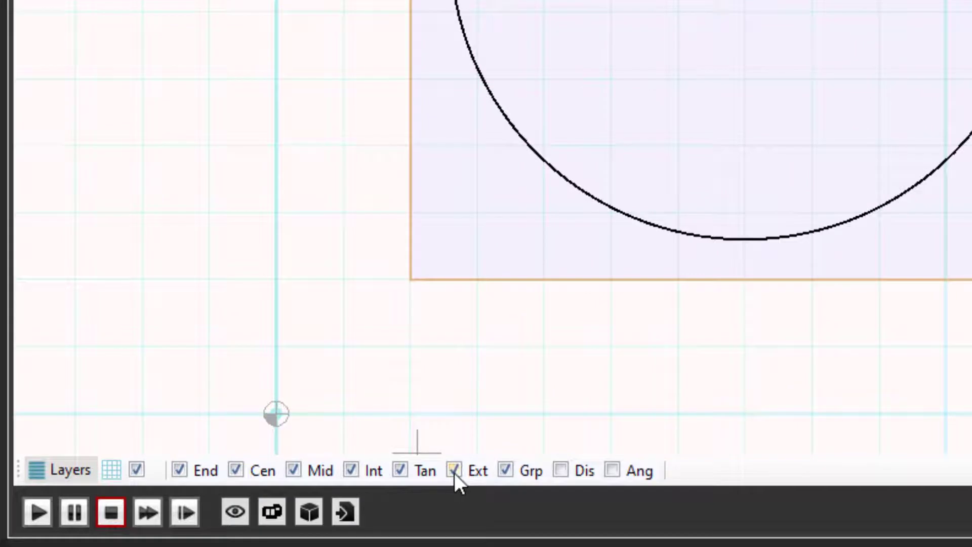
{"action": "left_click", "coordinate": [454, 471]}
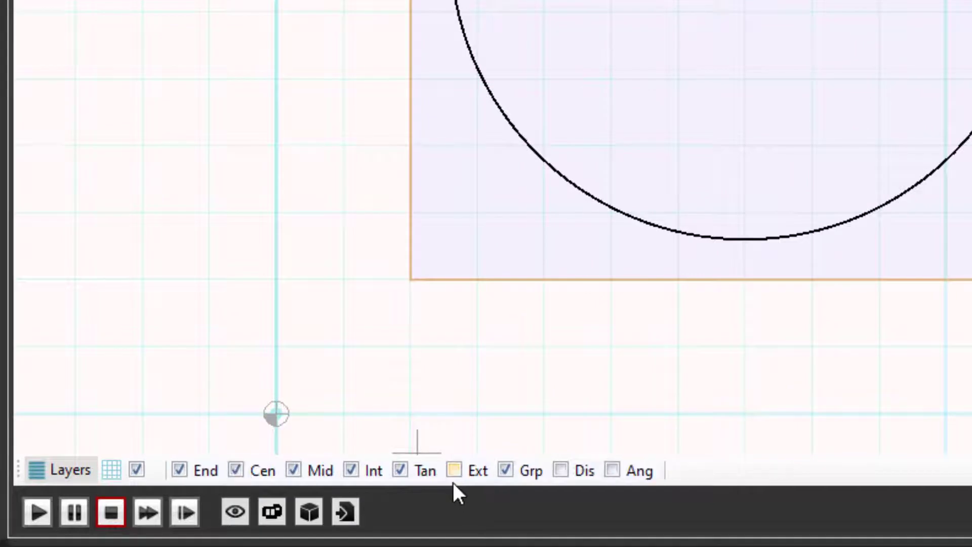
{"action": "left_click", "coordinate": [454, 471]}
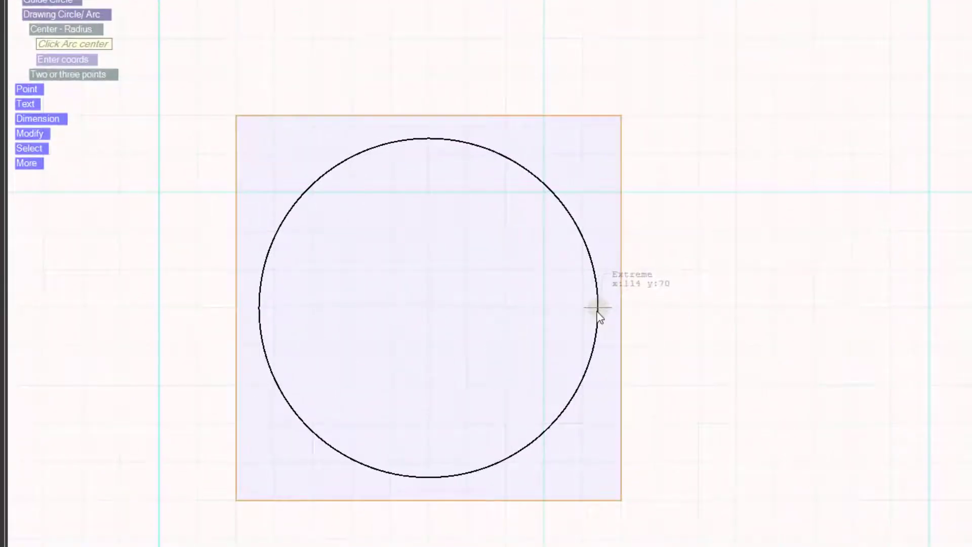
{"action": "left_click", "coordinate": [598, 307]}
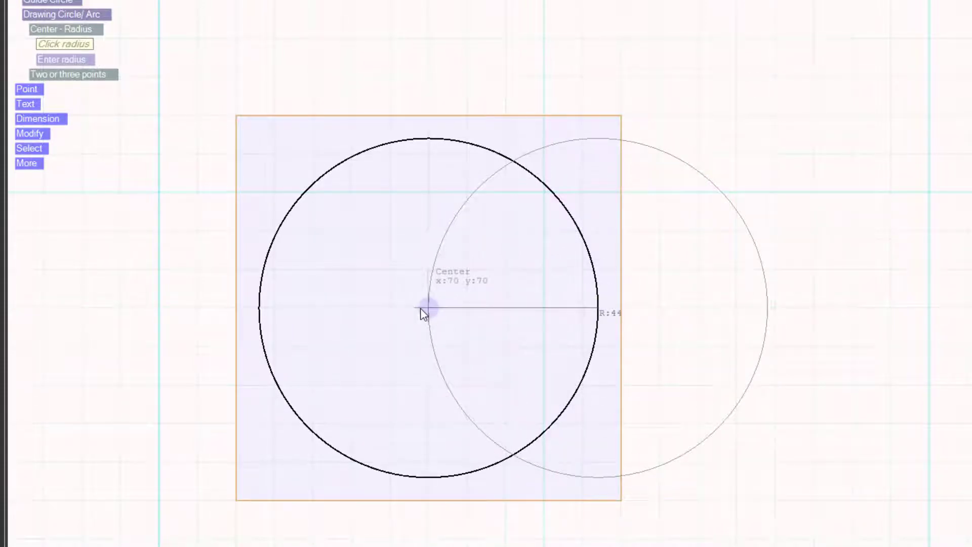
{"action": "left_click", "coordinate": [421, 308]}
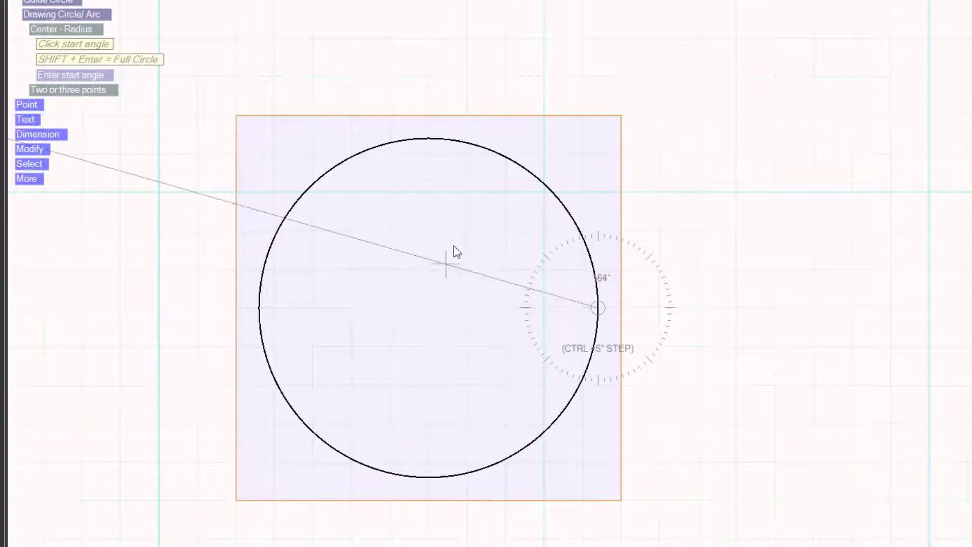
{"action": "left_click", "coordinate": [531, 155]}
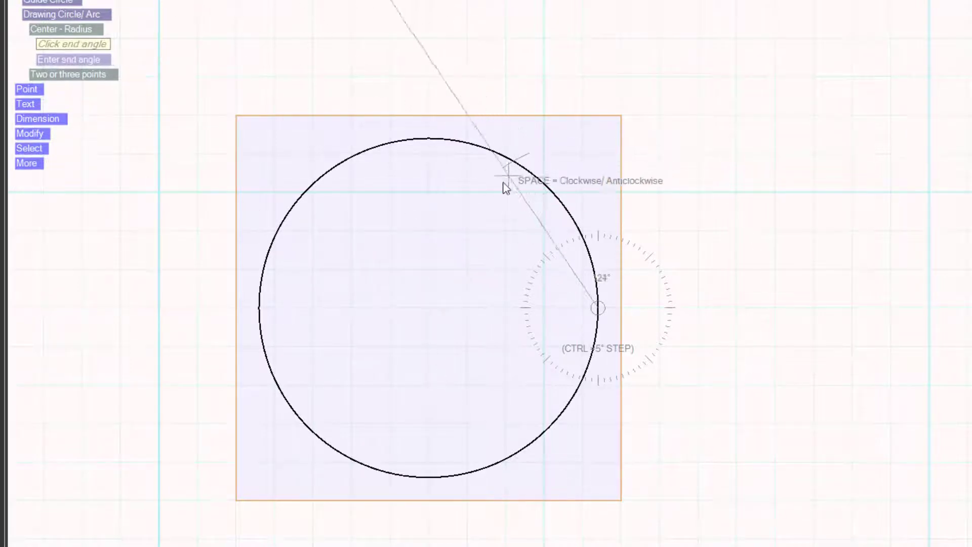
{"action": "left_click", "coordinate": [530, 470]}
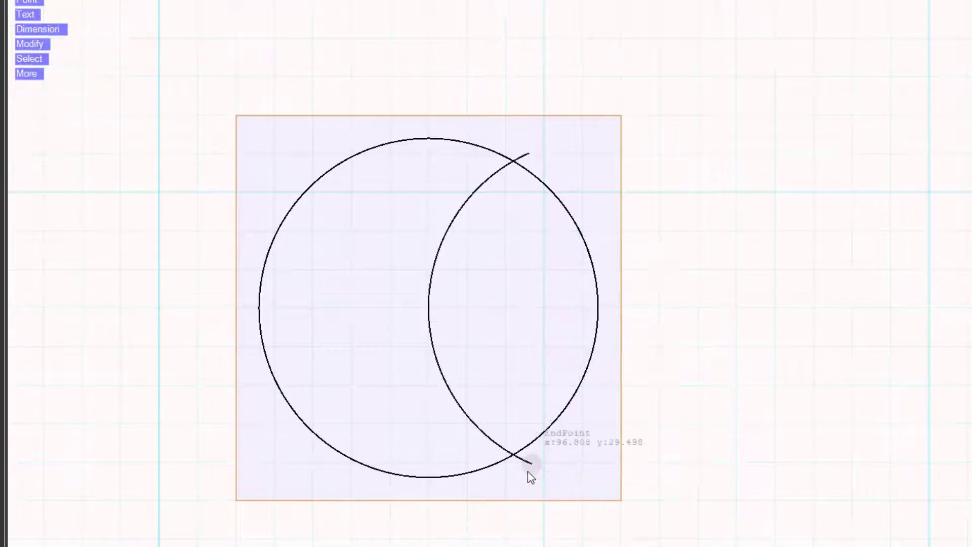
Snap the arc's ends onto the circles' intersections, the start at X92 Y108.105.
{"action": "left_click", "coordinate": [442, 379]}
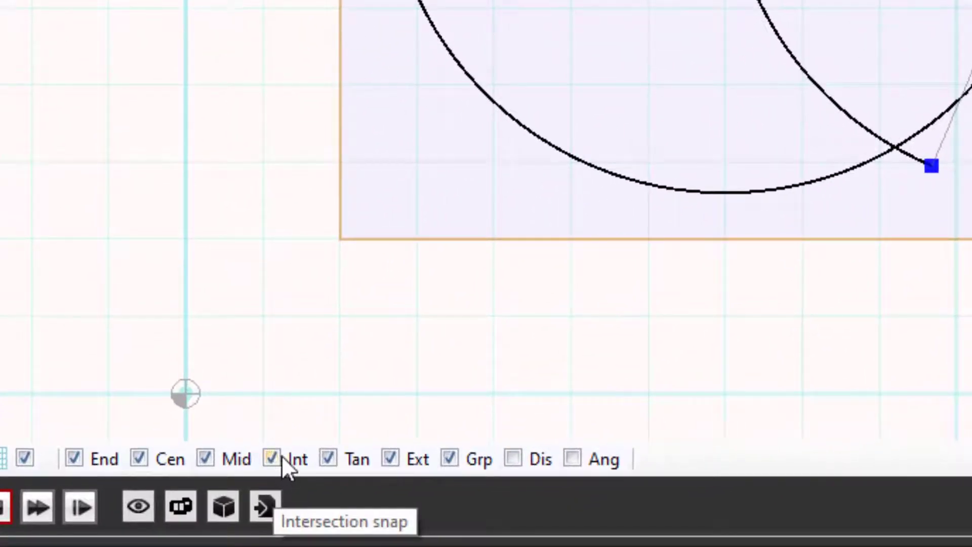
{"action": "left_click", "coordinate": [274, 459]}
{"action": "left_click", "coordinate": [274, 459]}
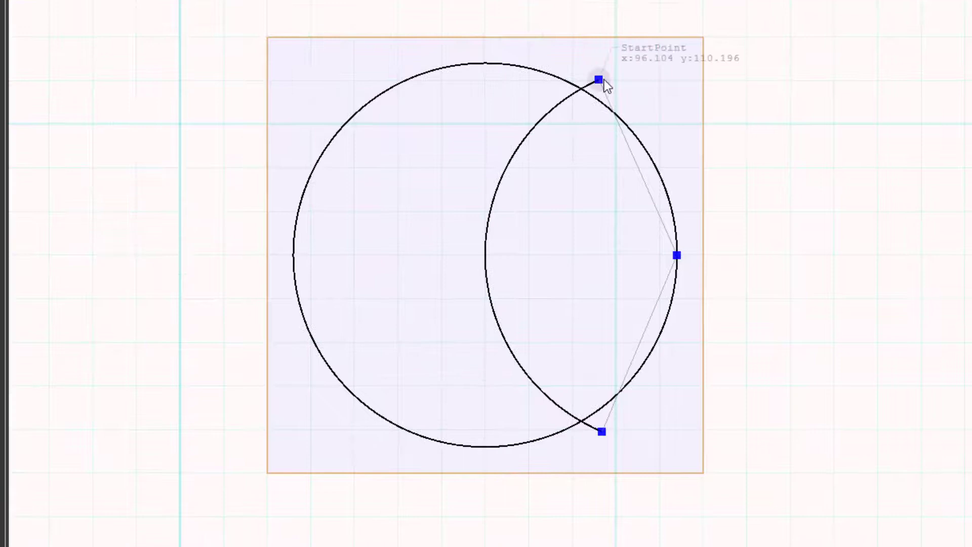
{"action": "left_click_drag", "start_coordinate": [601, 80], "coordinate": [581, 89]}
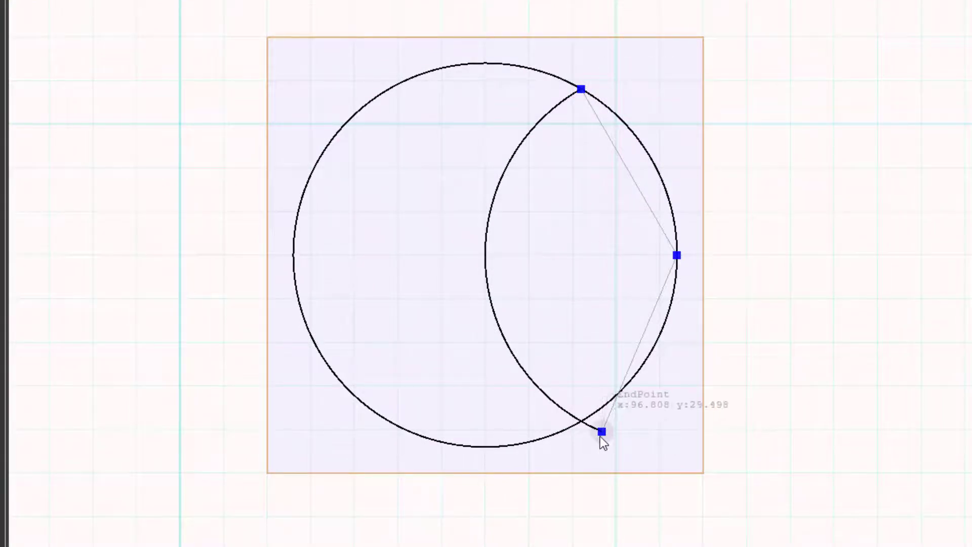
{"action": "left_click_drag", "start_coordinate": [600, 437], "coordinate": [581, 422]}
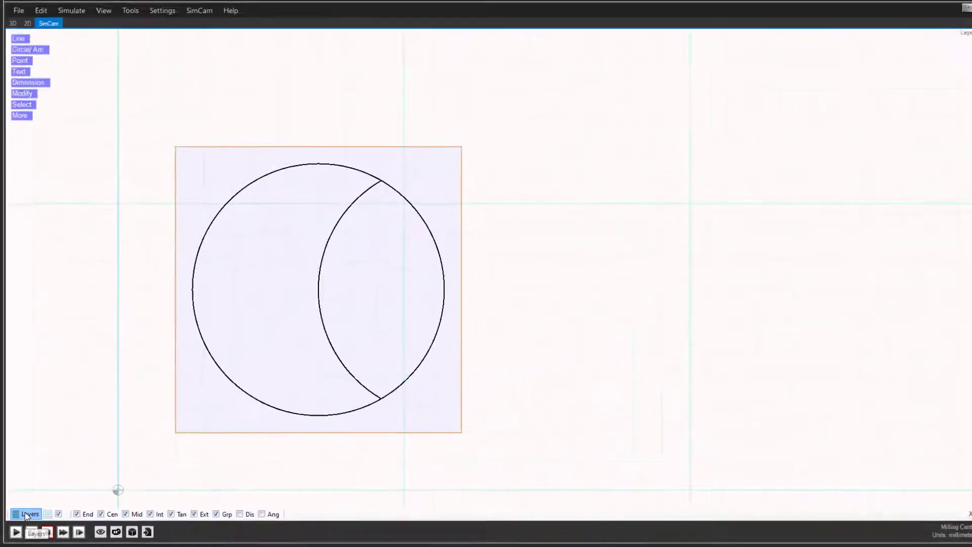
Add a Pocket layer with Tool 1 and Cutting Z 0 under the Guides layer.
{"action": "left_click", "coordinate": [54, 479]}
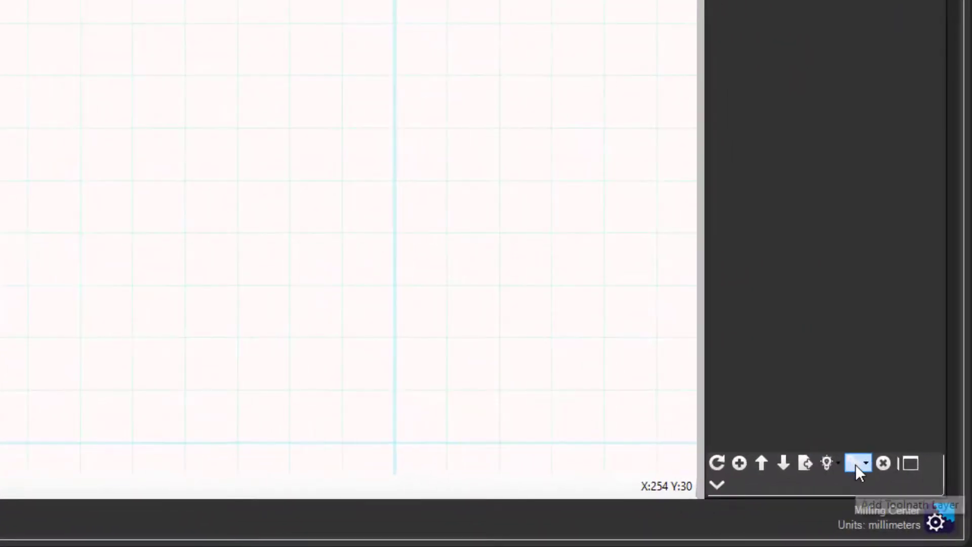
{"action": "left_click", "coordinate": [855, 464]}
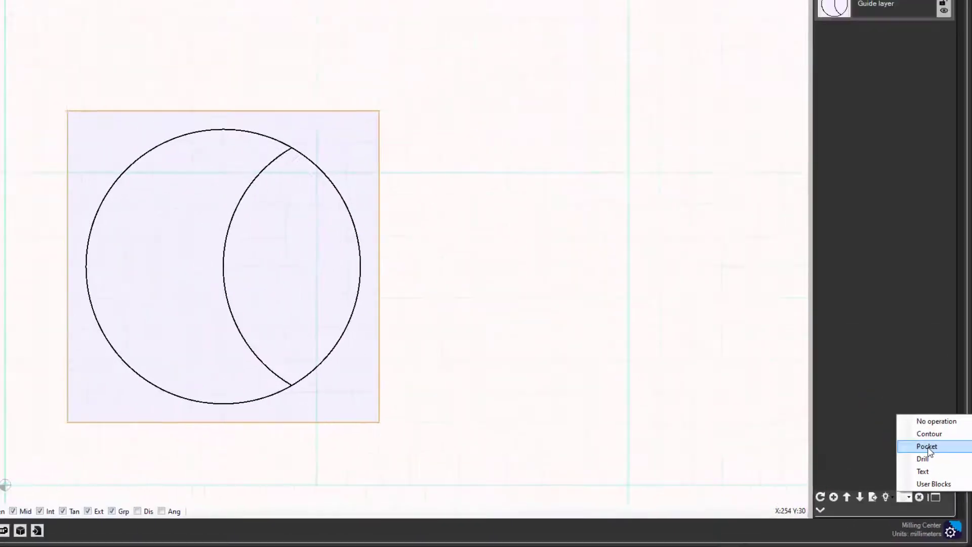
{"action": "left_click", "coordinate": [924, 380]}
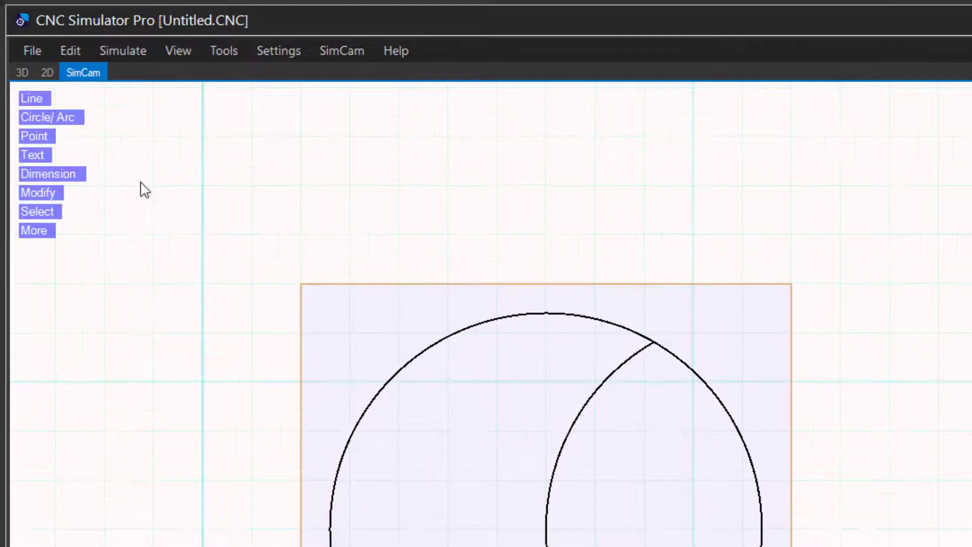
Track the crescent through both intersections into a hatched pocket at Cutting Z 24, and lock Guides.
{"action": "left_click", "coordinate": [44, 230]}
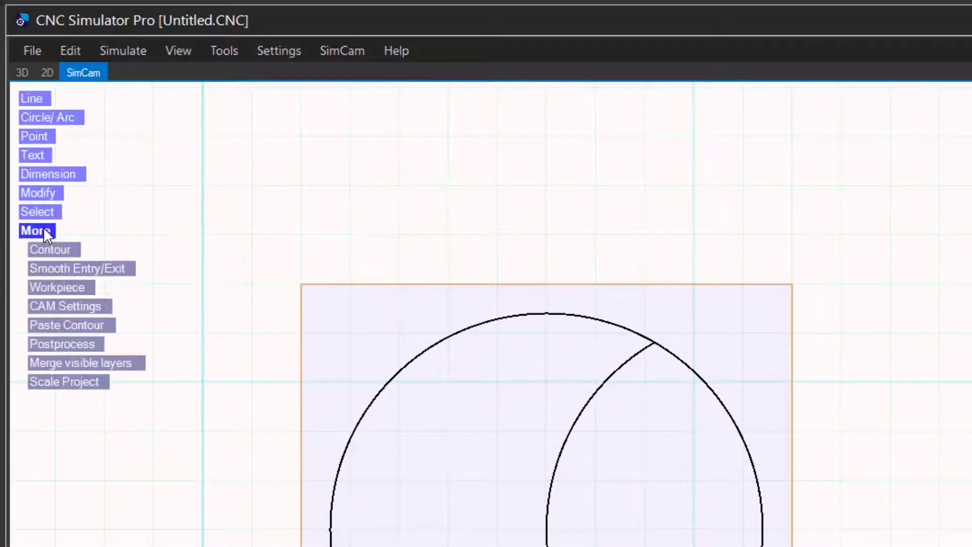
{"action": "left_click", "coordinate": [50, 248]}
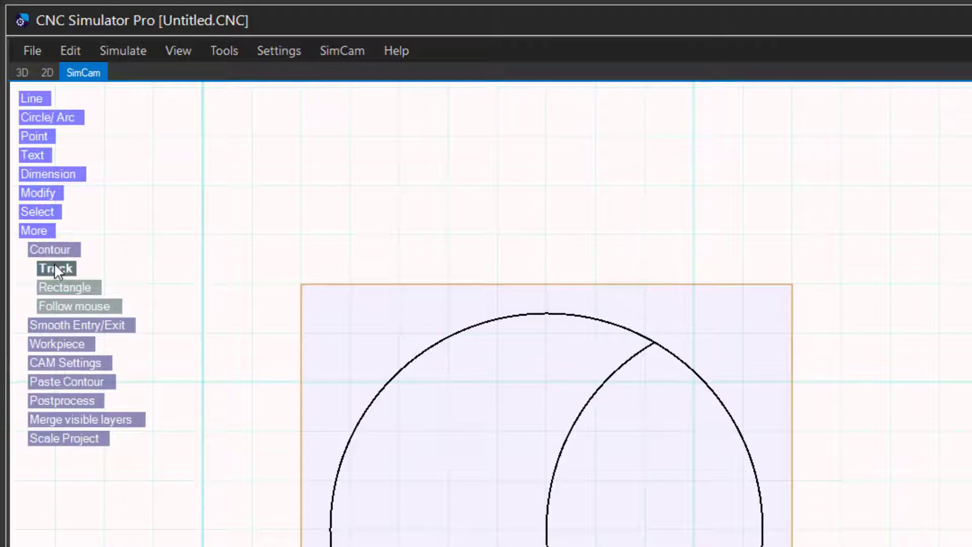
{"action": "left_click", "coordinate": [55, 264]}
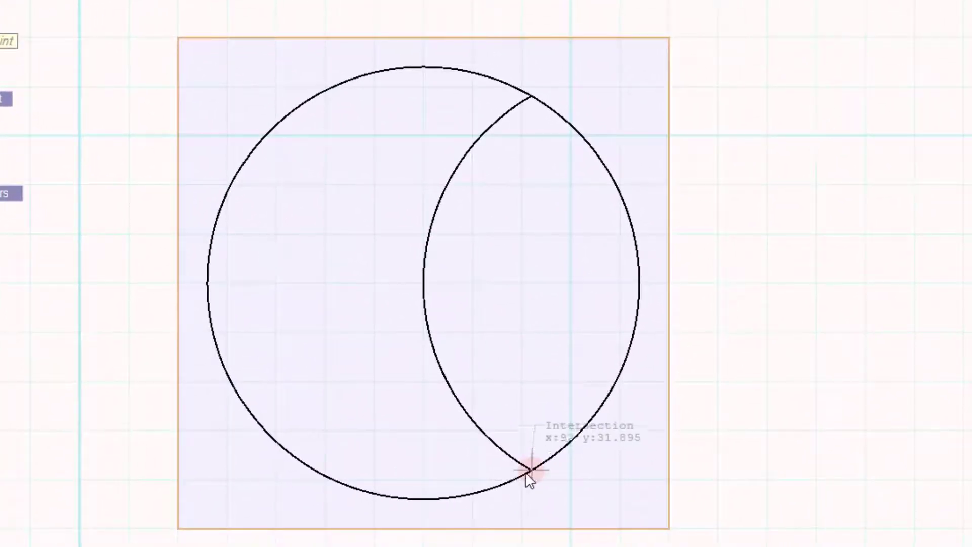
{"action": "left_click", "coordinate": [529, 473]}
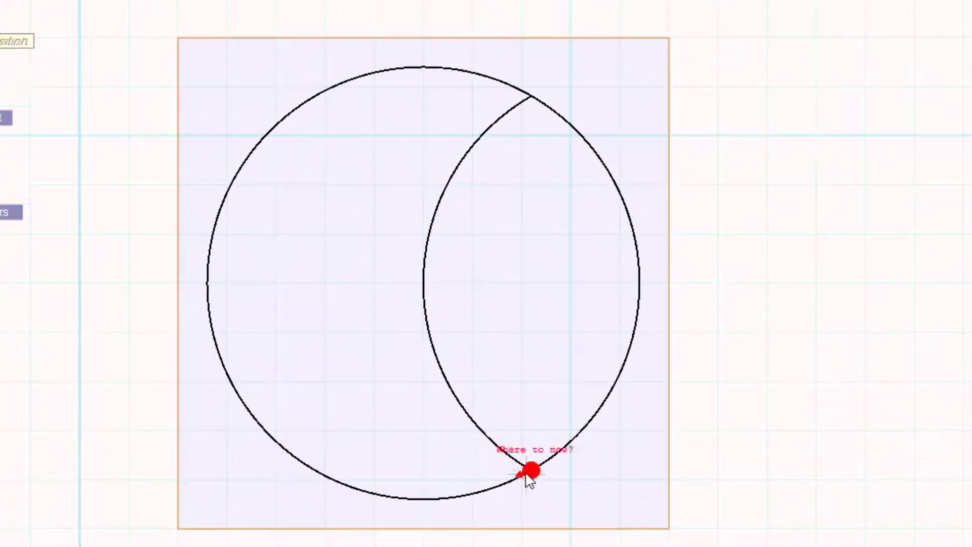
{"action": "left_click", "coordinate": [205, 282]}
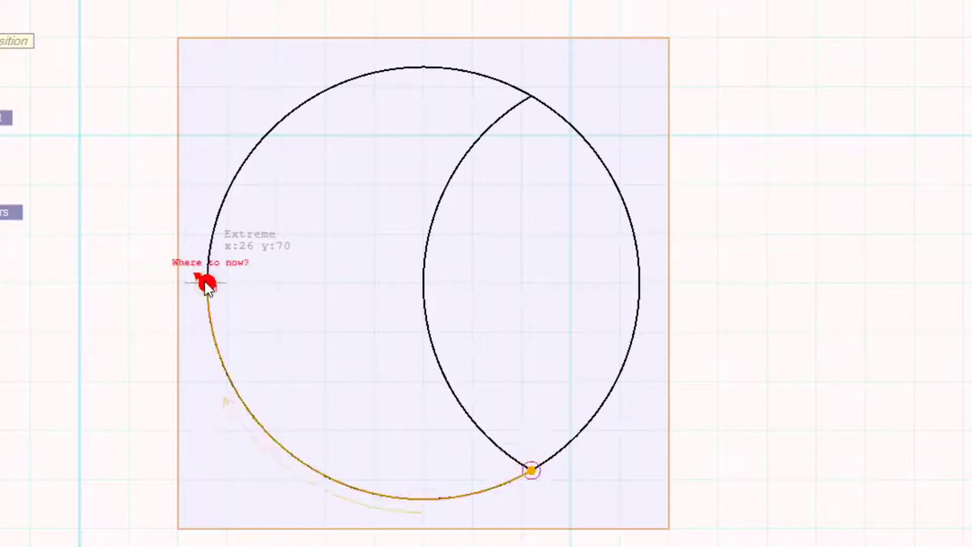
{"action": "left_click", "coordinate": [527, 107]}
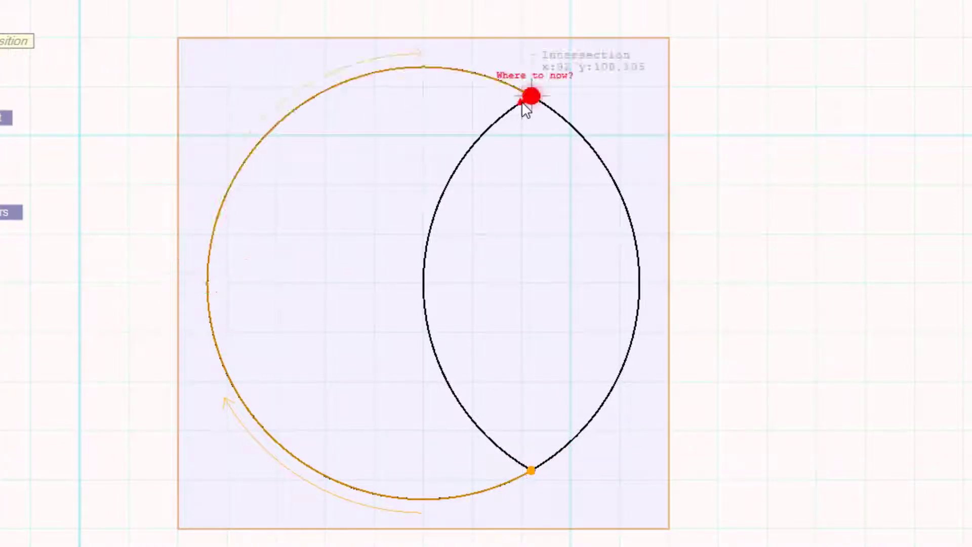
{"action": "left_click", "coordinate": [425, 285]}
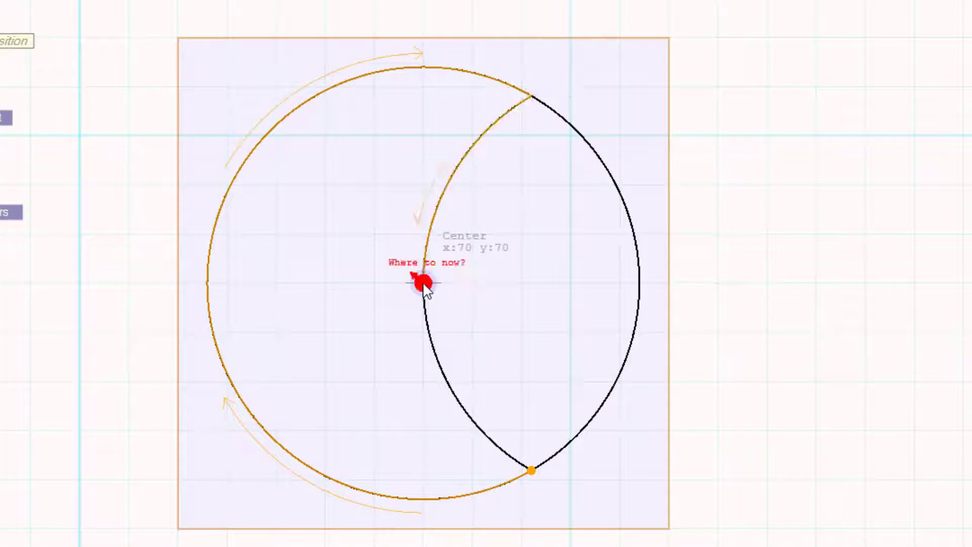
{"action": "left_click", "coordinate": [527, 472]}
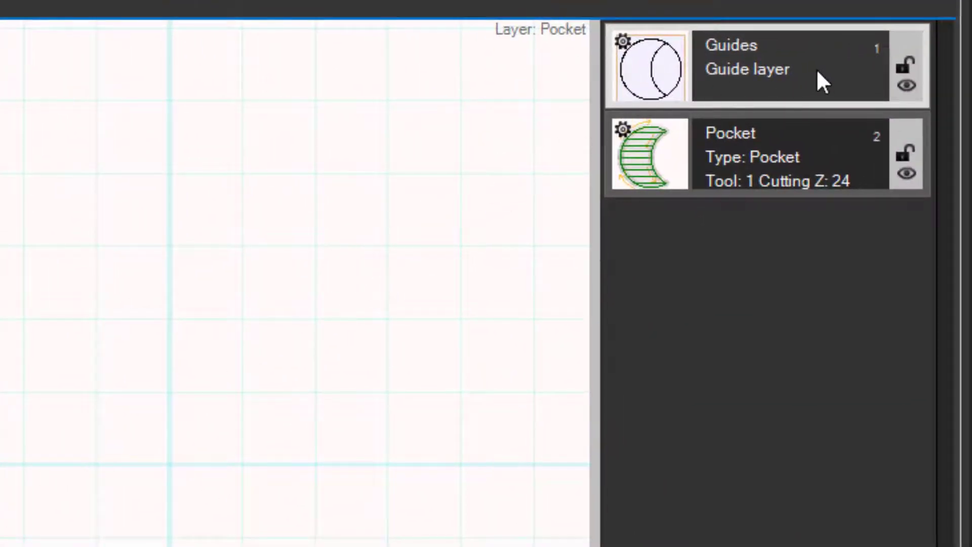
{"action": "left_click", "coordinate": [904, 64]}
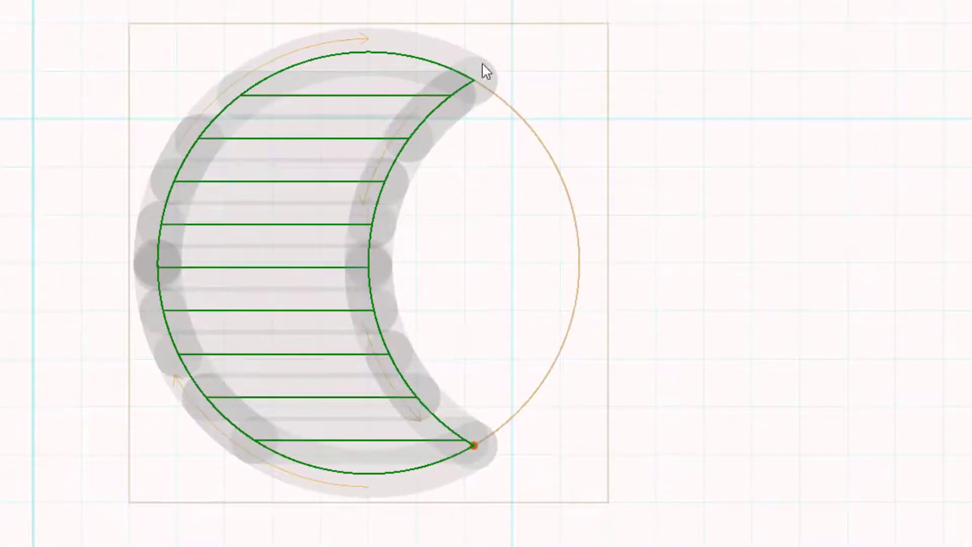
Flip the crescent toolpath inside, add a third Pocket layer, and unlock Guides.
{"action": "right_click", "coordinate": [420, 63]}
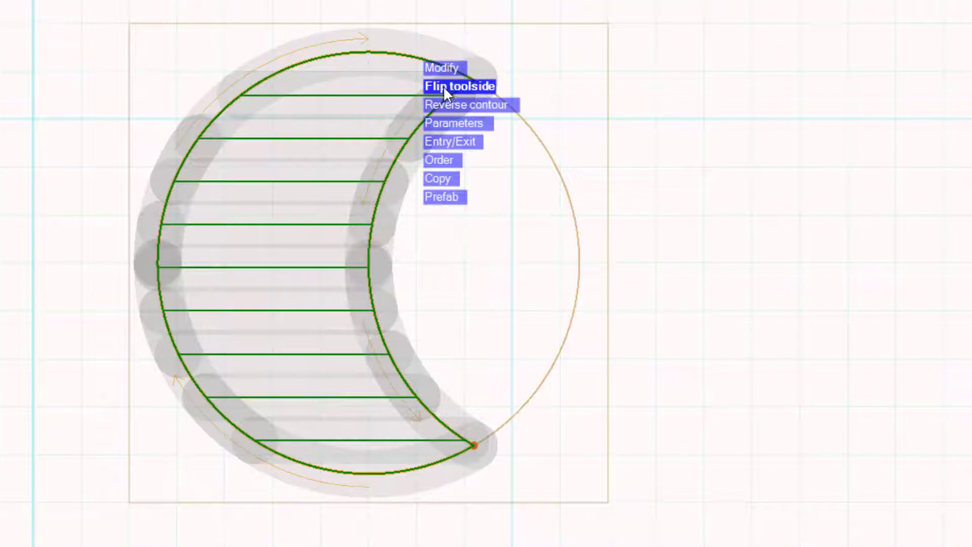
{"action": "left_click", "coordinate": [455, 87]}
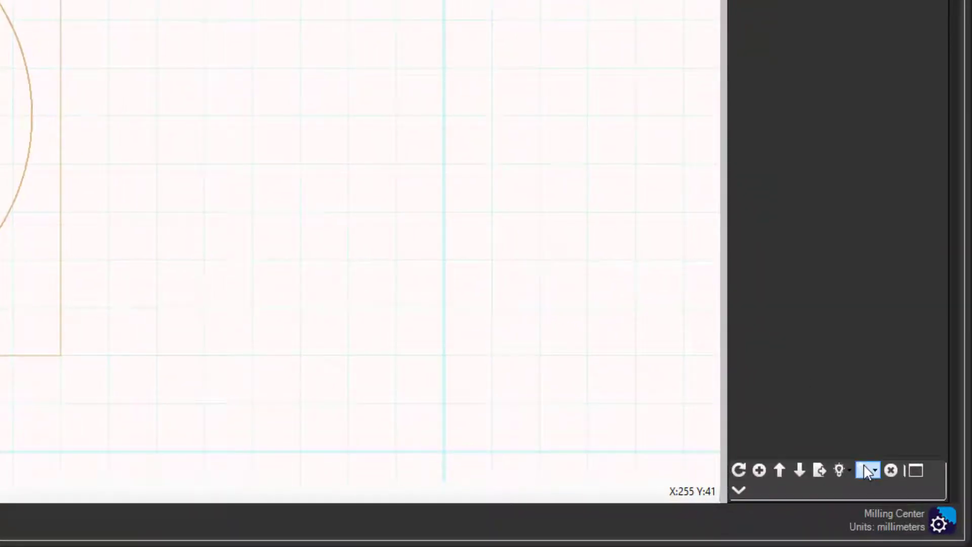
{"action": "left_click", "coordinate": [869, 472]}
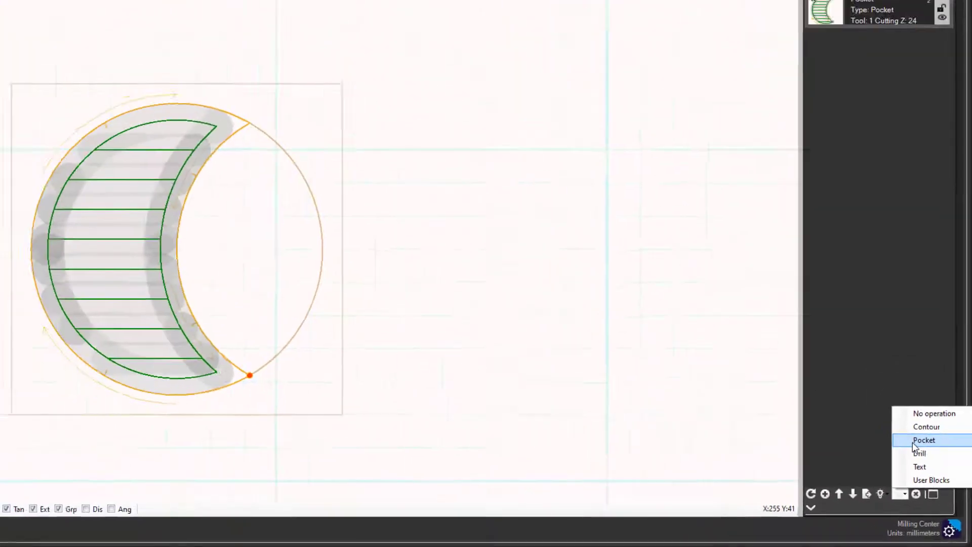
{"action": "left_click", "coordinate": [887, 393]}
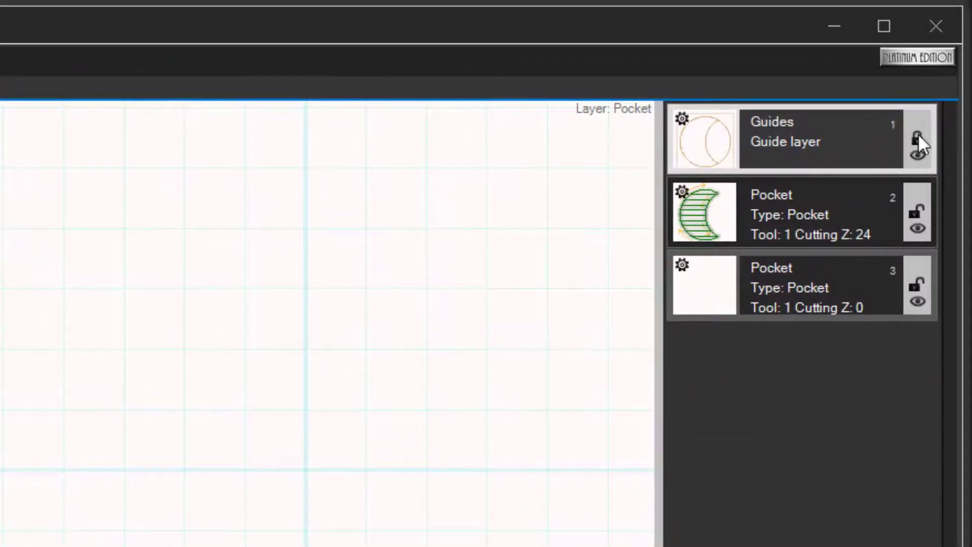
{"action": "left_click", "coordinate": [919, 135]}
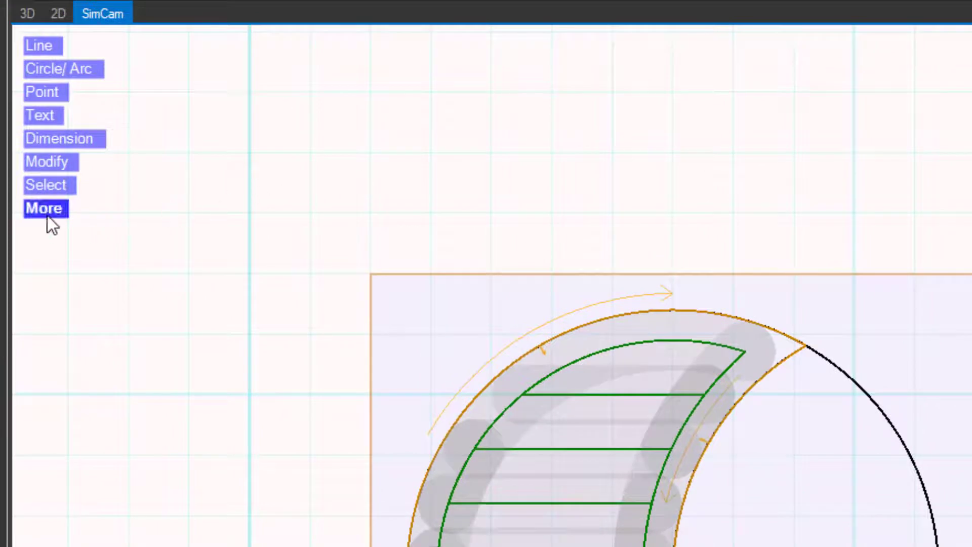
Track the lens through the intersections, inner arc midpoint and right extreme into the third Pocket layer.
{"action": "left_click", "coordinate": [48, 216]}
{"action": "left_click", "coordinate": [55, 229]}
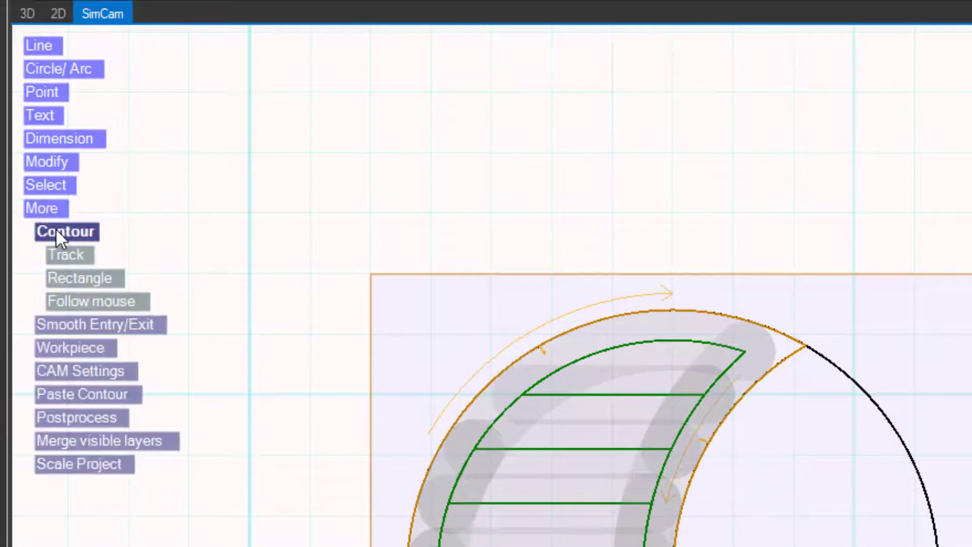
{"action": "left_click", "coordinate": [68, 255]}
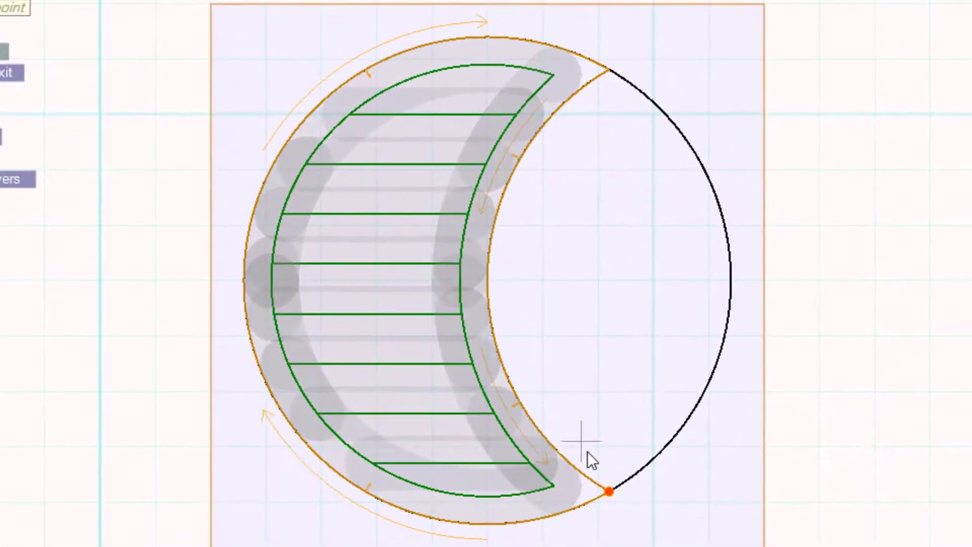
{"action": "left_click", "coordinate": [609, 492]}
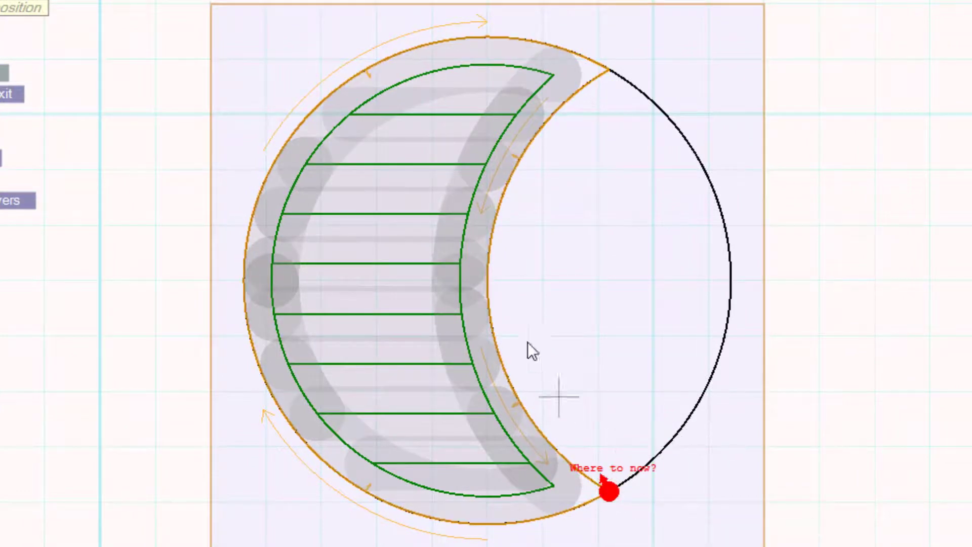
{"action": "left_click", "coordinate": [485, 279]}
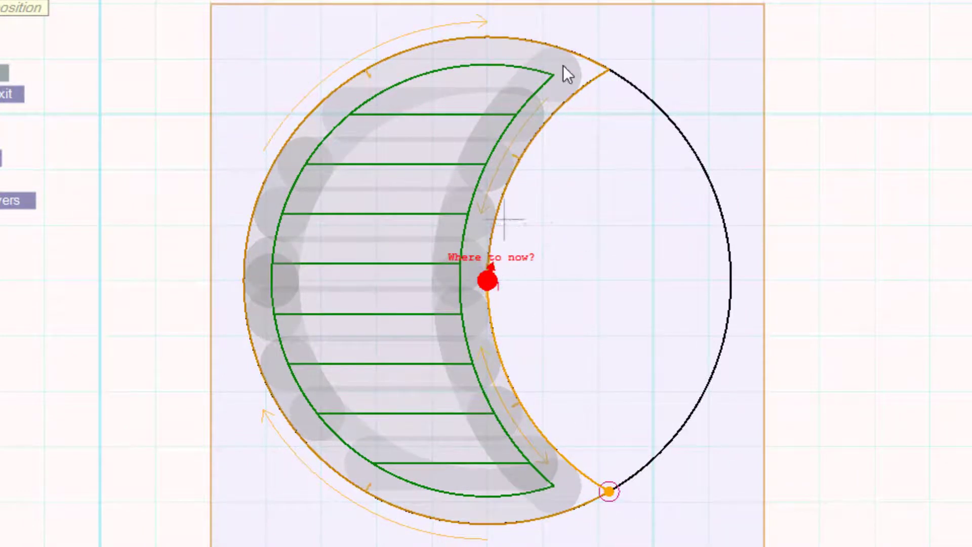
{"action": "left_click", "coordinate": [606, 65]}
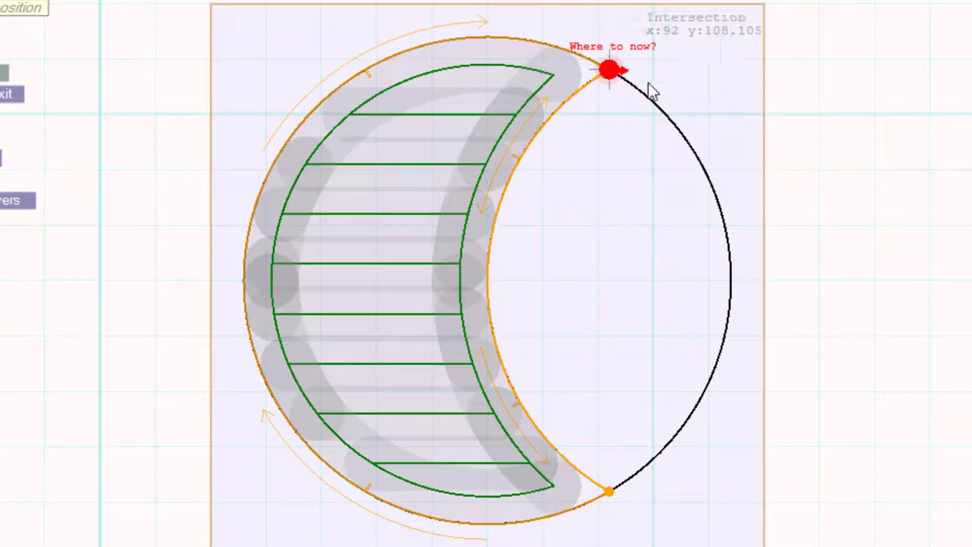
{"action": "left_click", "coordinate": [729, 283]}
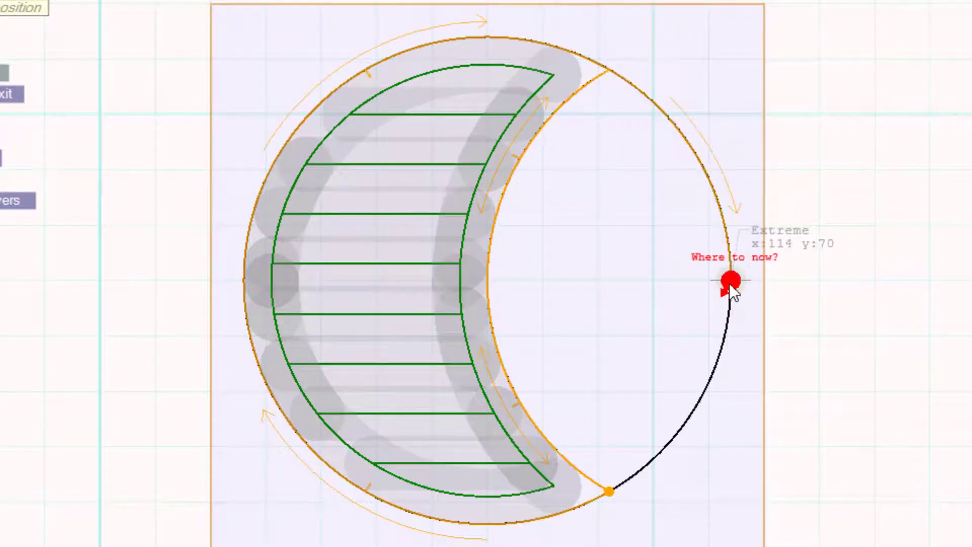
{"action": "left_click", "coordinate": [619, 485]}
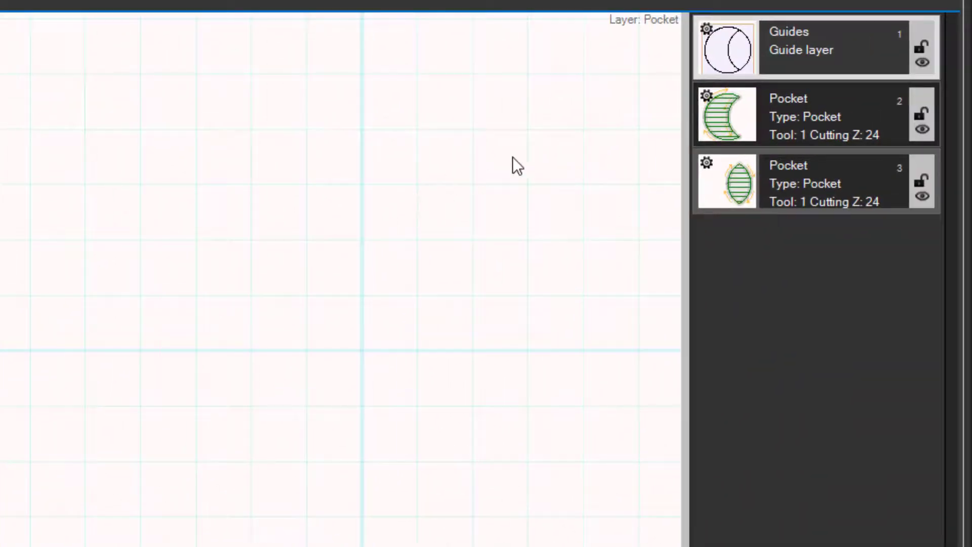
Lock Guides and flip the lens toolpath so it runs inside its outline.
{"action": "left_click", "coordinate": [921, 46]}
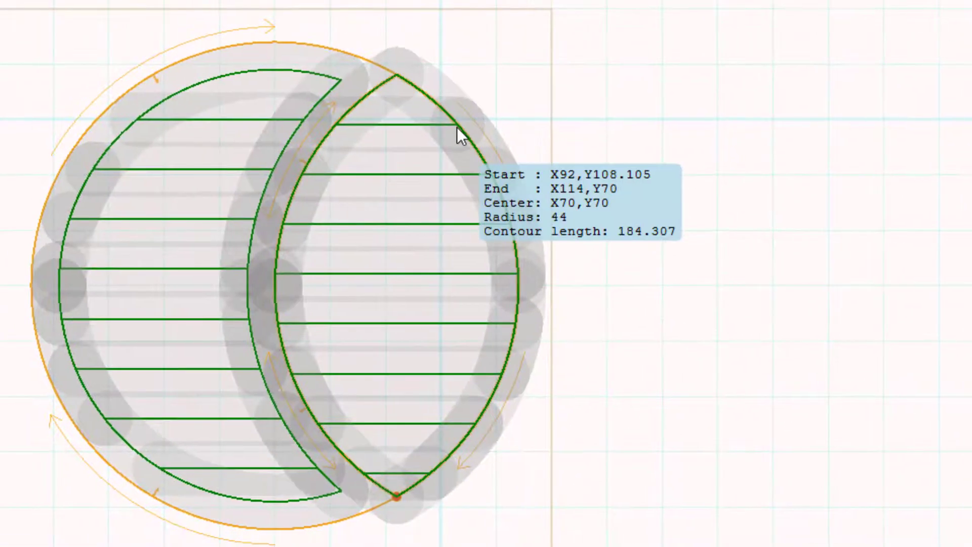
{"action": "right_click", "coordinate": [457, 127]}
{"action": "left_click", "coordinate": [478, 156]}
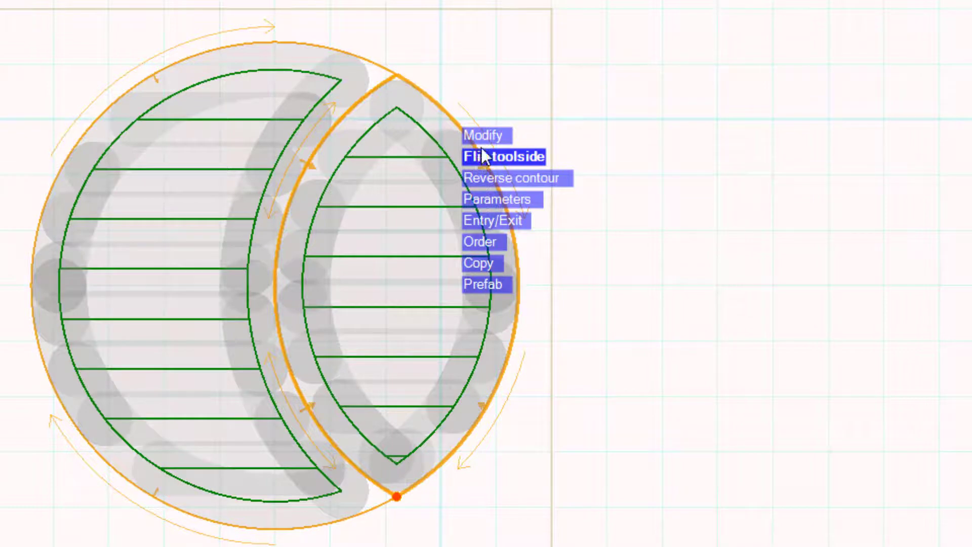
{"action": "left_click", "coordinate": [479, 157]}
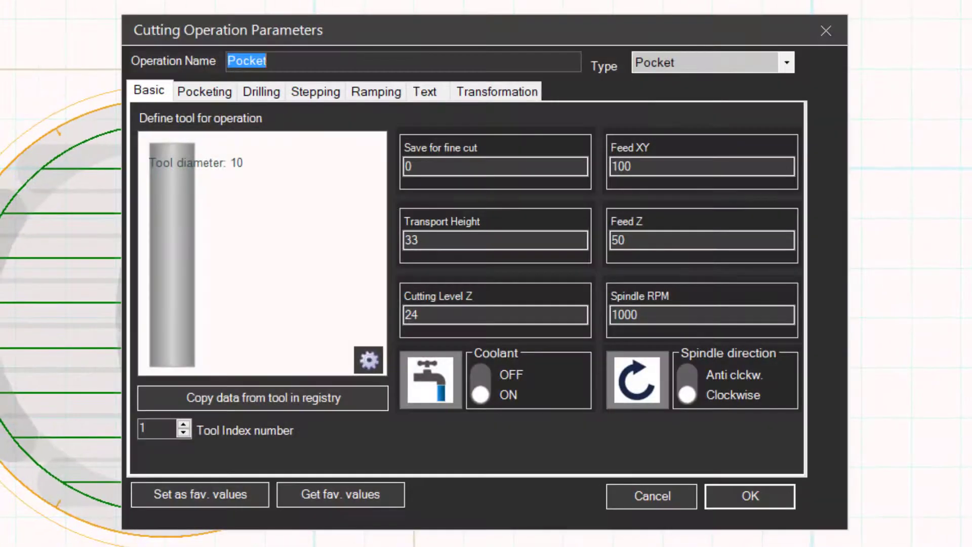
Set Save for fine cut to 4, review heights, feeds and spindle RPM, and apply.
{"action": "left_click", "coordinate": [417, 166]}
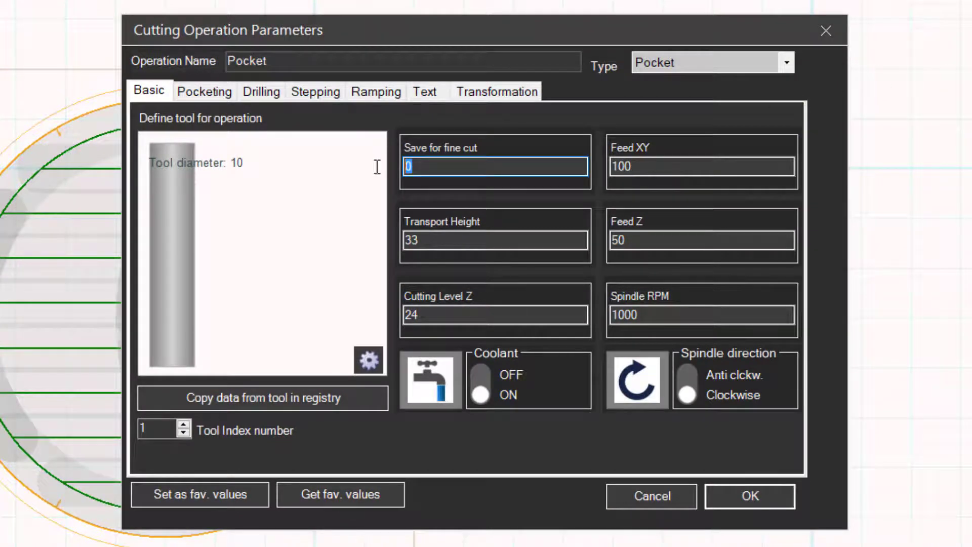
{"action": "left_click", "coordinate": [426, 240]}
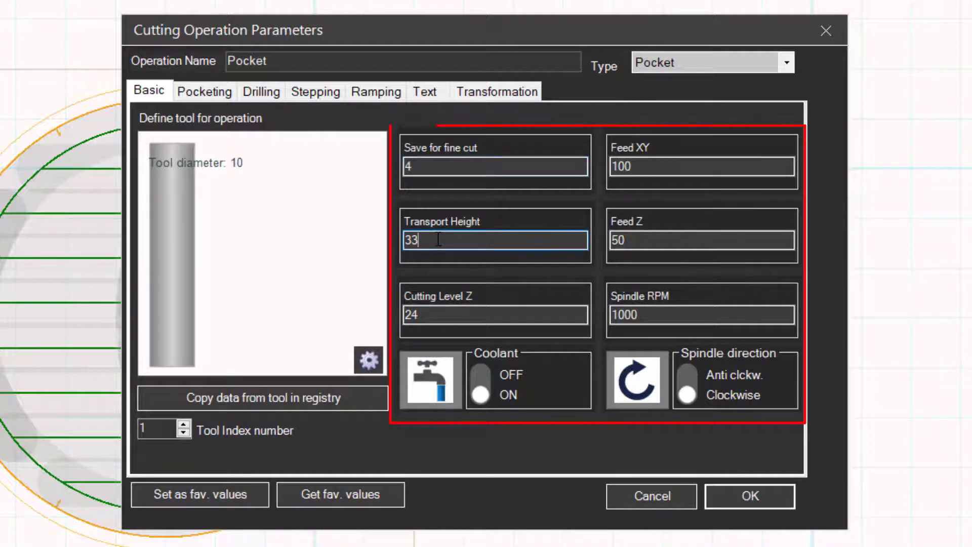
{"action": "left_click", "coordinate": [434, 315]}
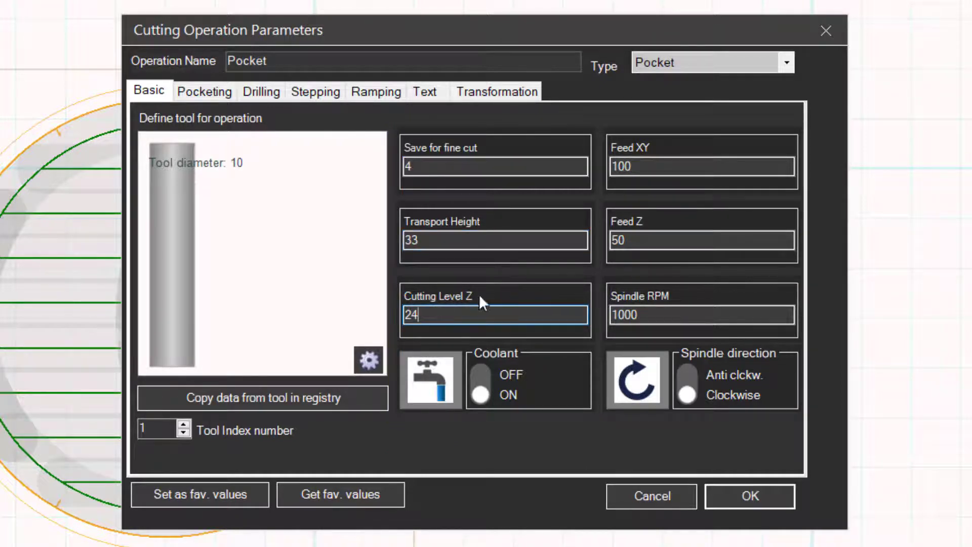
{"action": "left_click", "coordinate": [666, 167]}
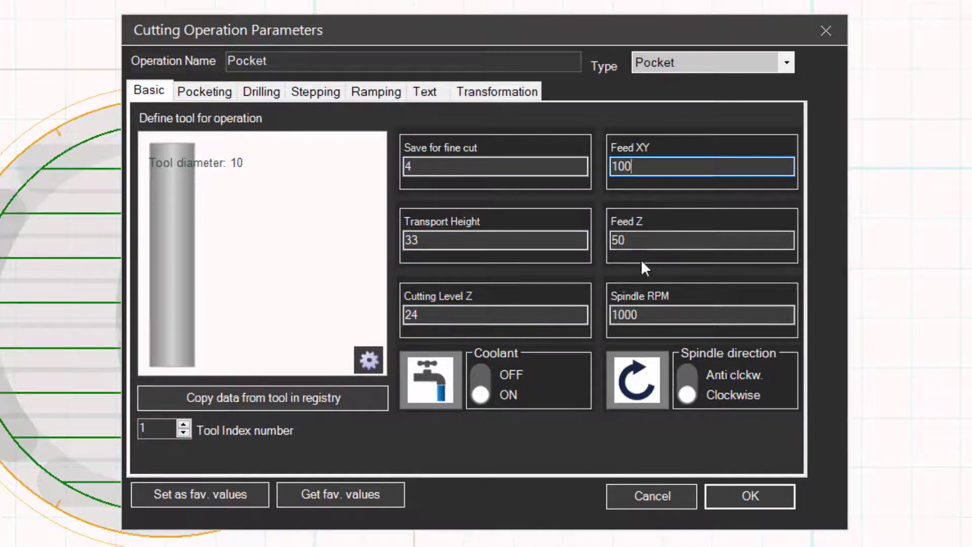
{"action": "left_click", "coordinate": [646, 241]}
{"action": "left_click", "coordinate": [649, 315]}
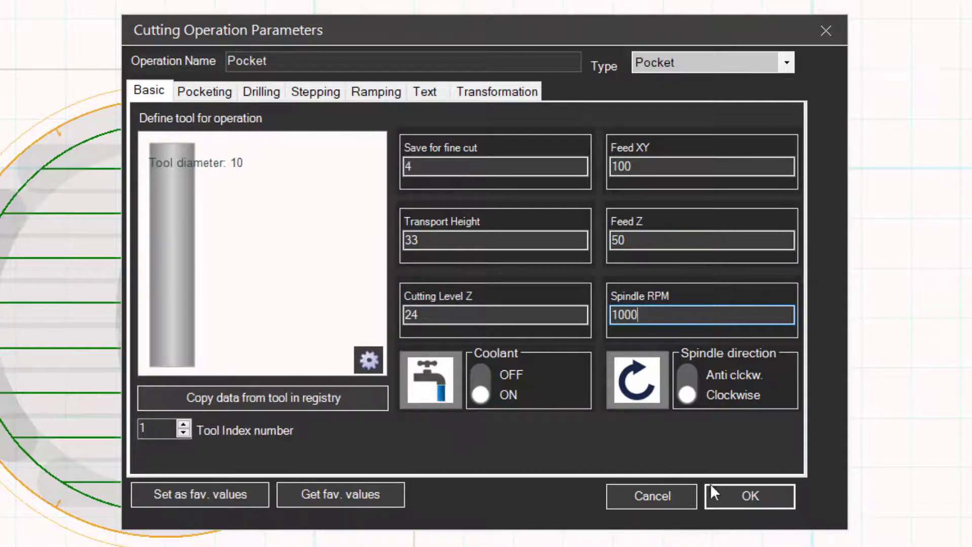
{"action": "left_click", "coordinate": [748, 494]}
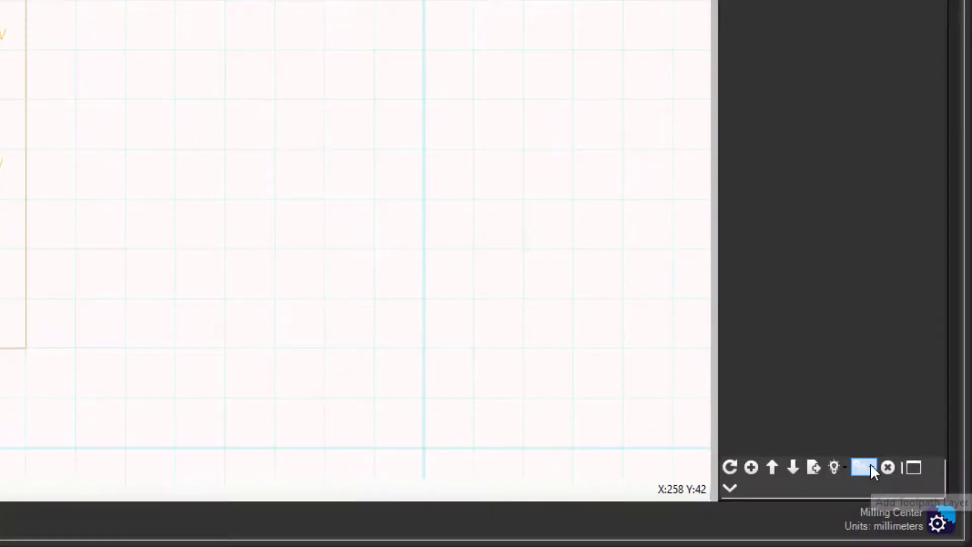
Add a Drill layer (Tool 1, Cutting Z 0) with drill points at the block's four corners.
{"action": "left_click", "coordinate": [870, 464]}
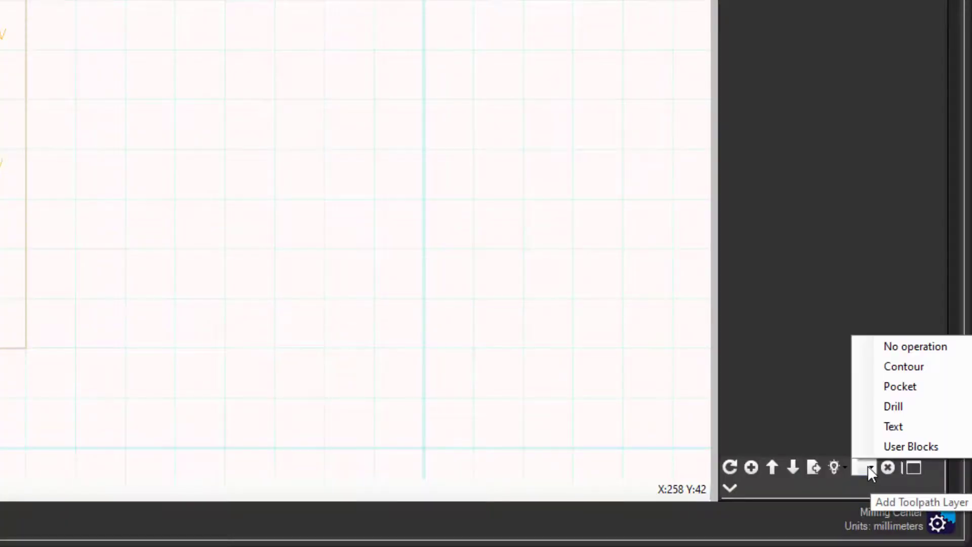
{"action": "left_click", "coordinate": [893, 408]}
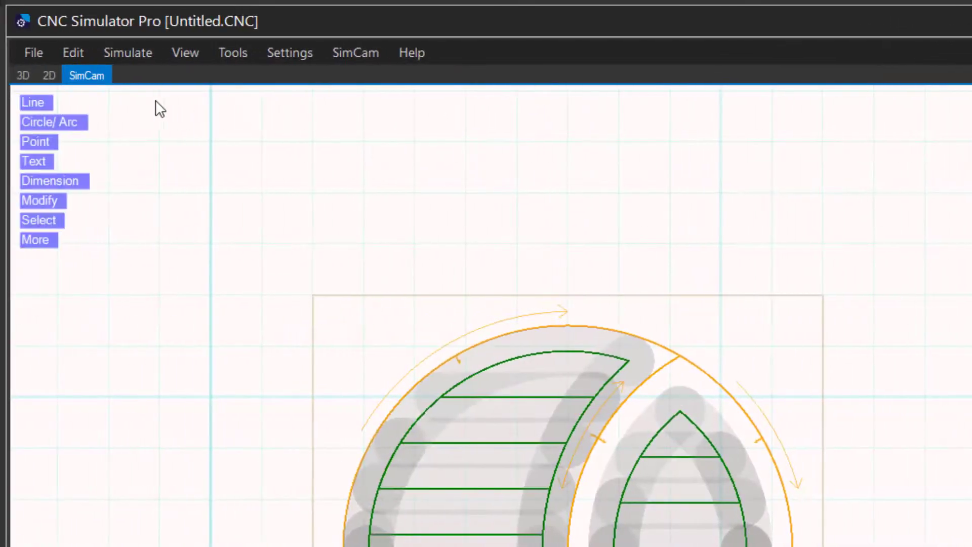
{"action": "left_click", "coordinate": [34, 143]}
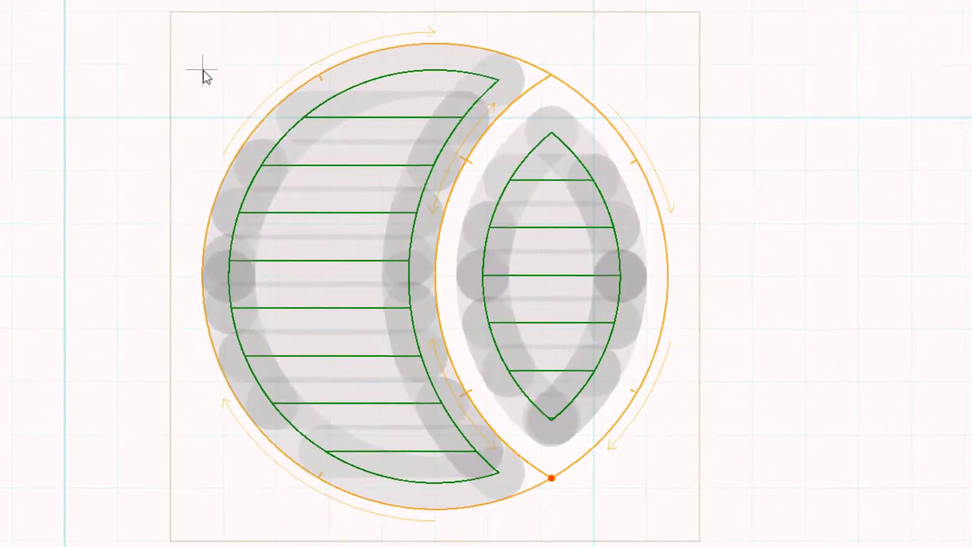
{"action": "left_click", "coordinate": [223, 64]}
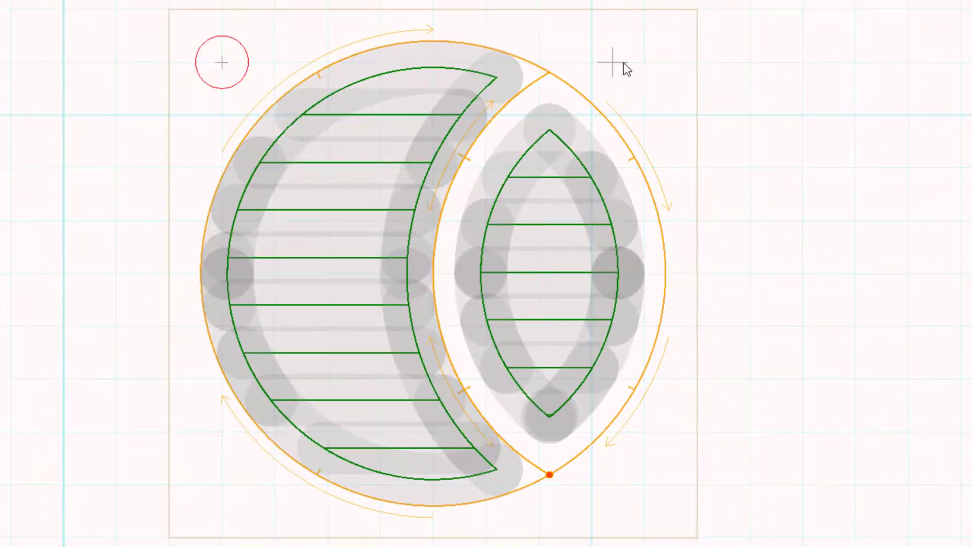
{"action": "left_click", "coordinate": [644, 62]}
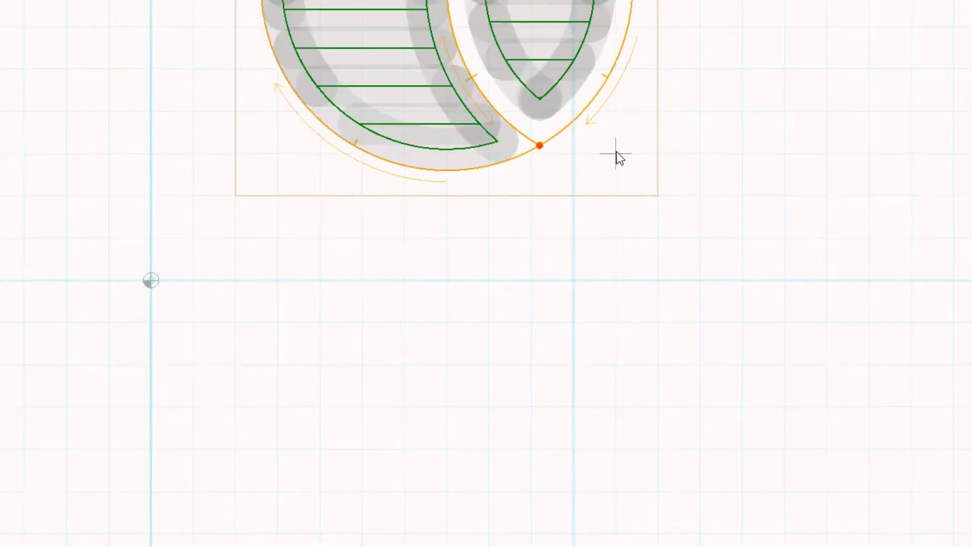
{"action": "left_click", "coordinate": [616, 154]}
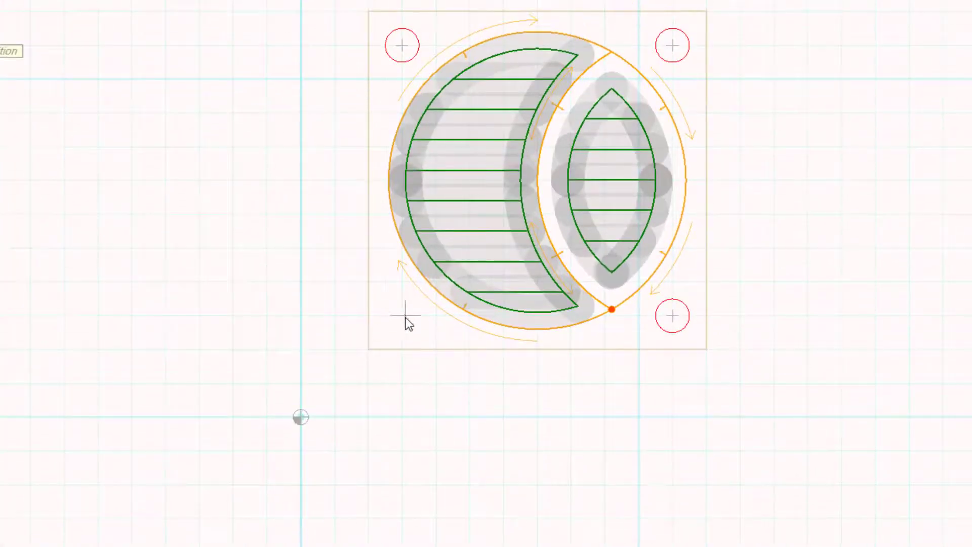
{"action": "left_click", "coordinate": [402, 315]}
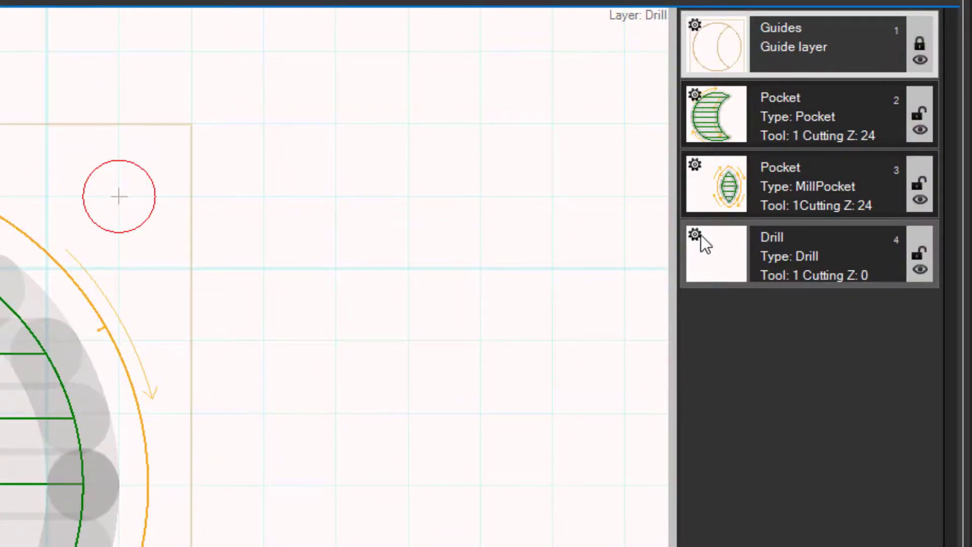
Make the Drill operation's tool a Drill/chamfer type with Can drill ticked and a 90° point angle.
{"action": "left_click", "coordinate": [701, 236]}
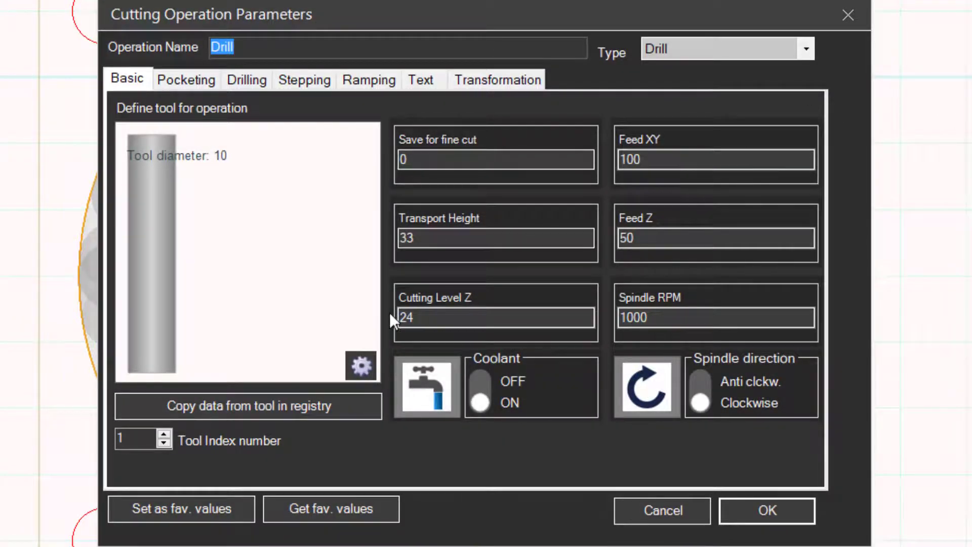
{"action": "left_click", "coordinate": [361, 365]}
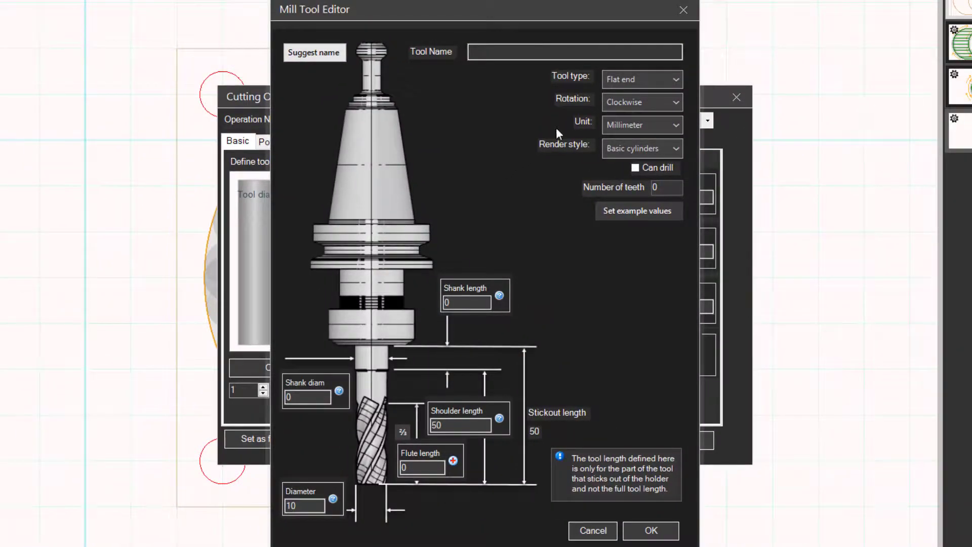
{"action": "left_click", "coordinate": [624, 81]}
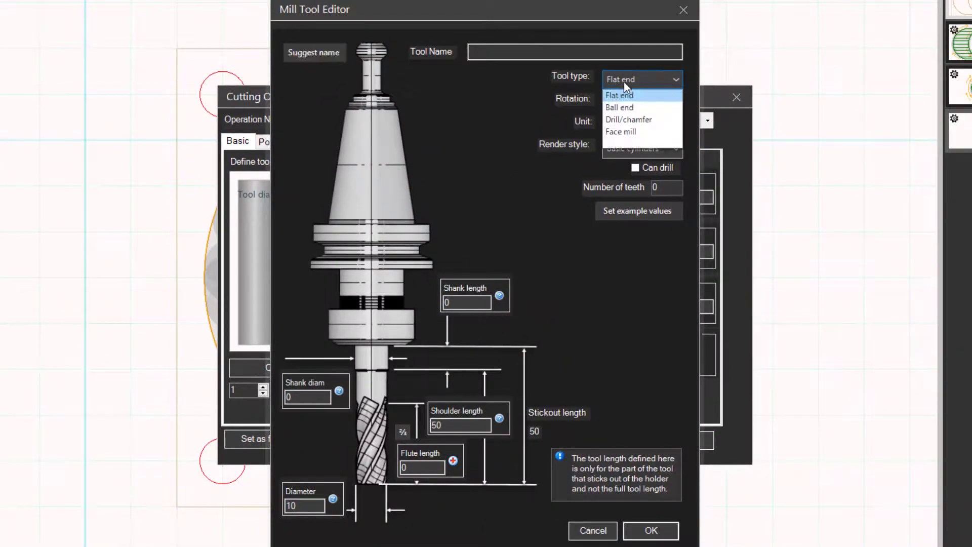
{"action": "left_click", "coordinate": [628, 121]}
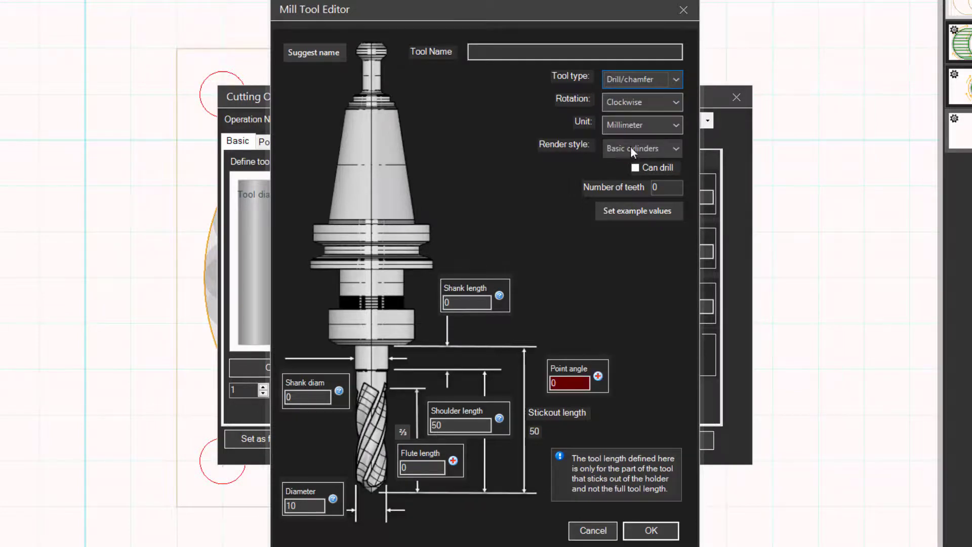
{"action": "left_click", "coordinate": [636, 168]}
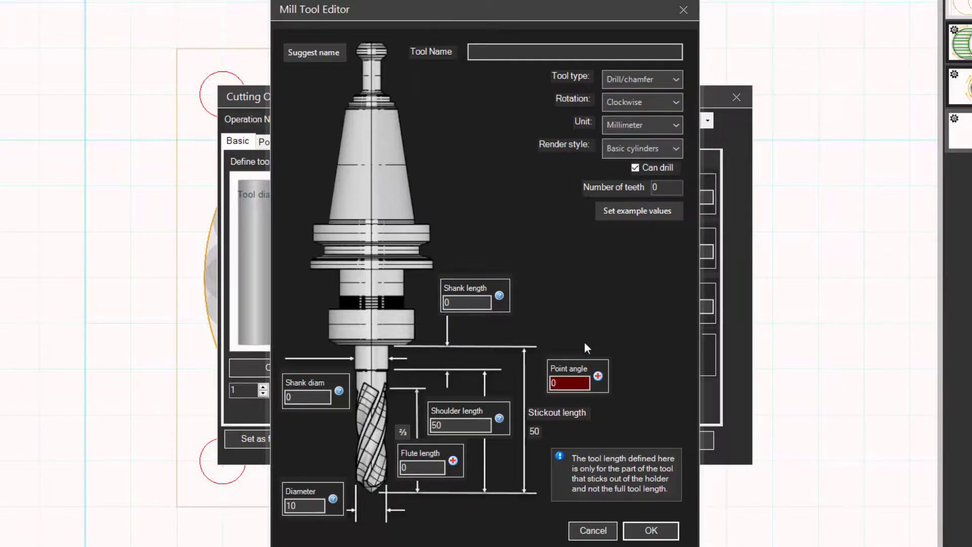
{"action": "double_click", "coordinate": [554, 383]}
{"action": "type", "text": "90"}
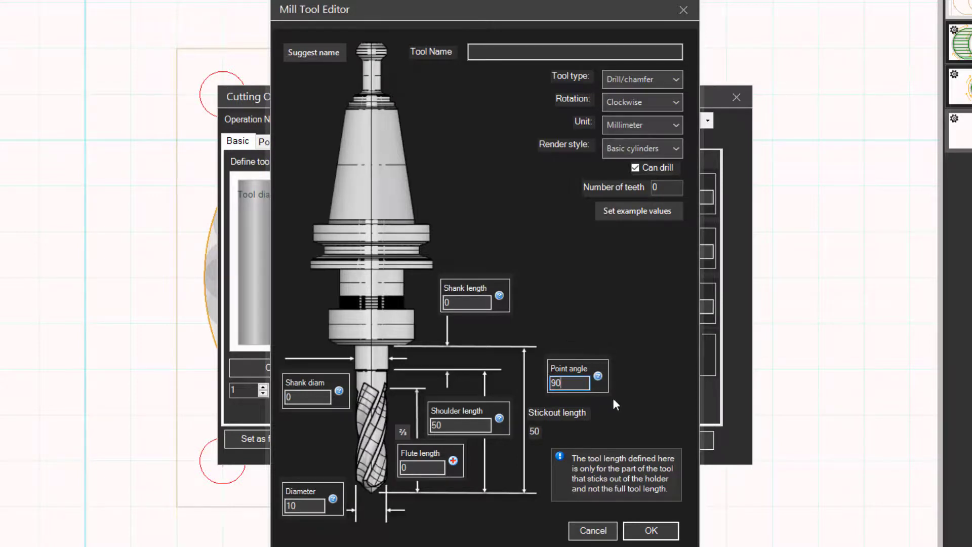
Confirm the tool, set the Drill operation to tool index 2, and generate G-code for all layers.
{"action": "left_click", "coordinate": [642, 532]}
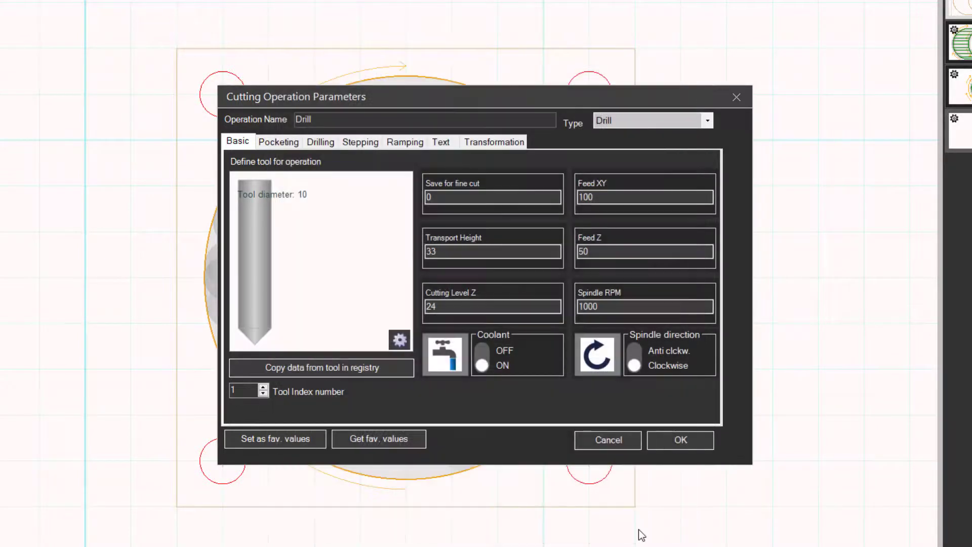
{"action": "left_click", "coordinate": [263, 388]}
{"action": "left_click", "coordinate": [674, 439]}
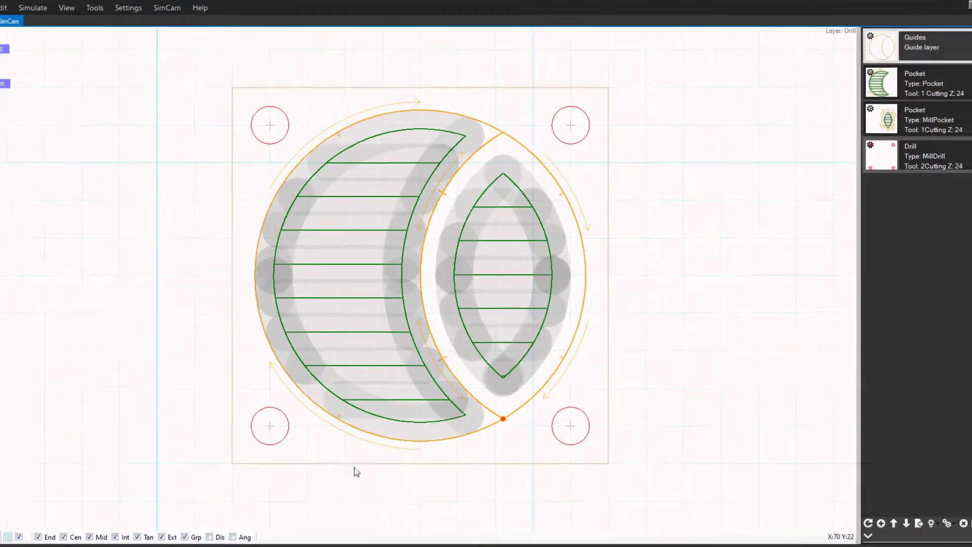
{"action": "left_click", "coordinate": [145, 532]}
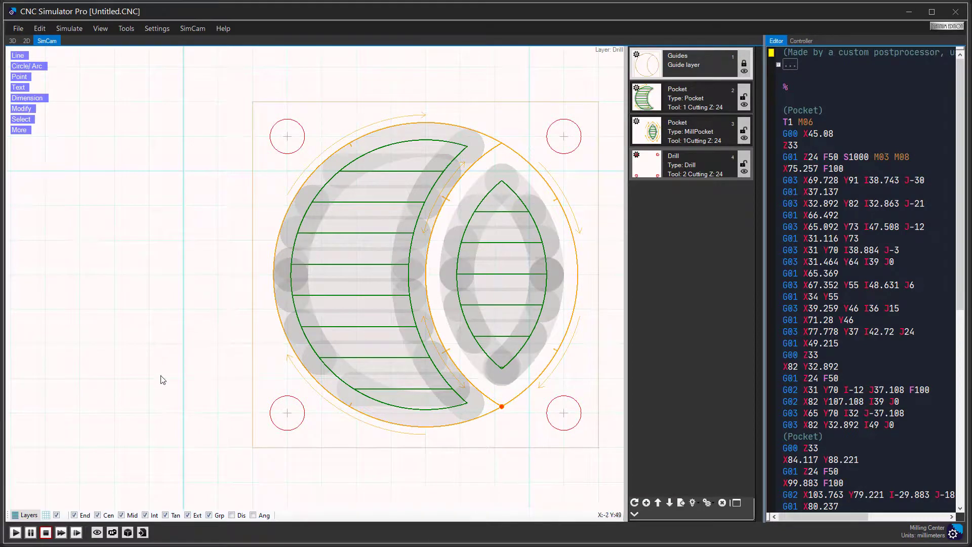
Run the simulation through to M30, then pan, zoom and orbit to inspect the pockets and four holes.
{"action": "left_click", "coordinate": [15, 533]}
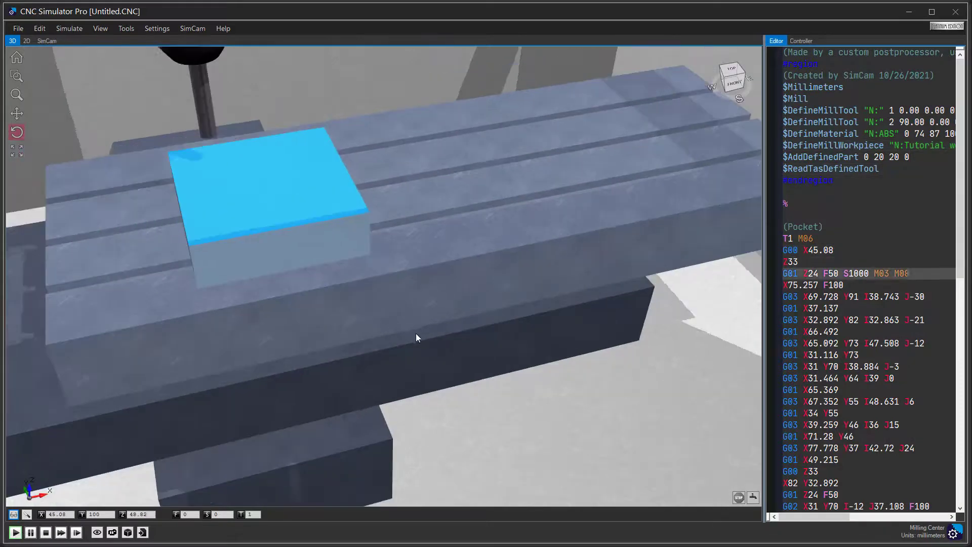
{"action": "middle_click_drag", "start_coordinate": [400, 223], "coordinate": [418, 345]}
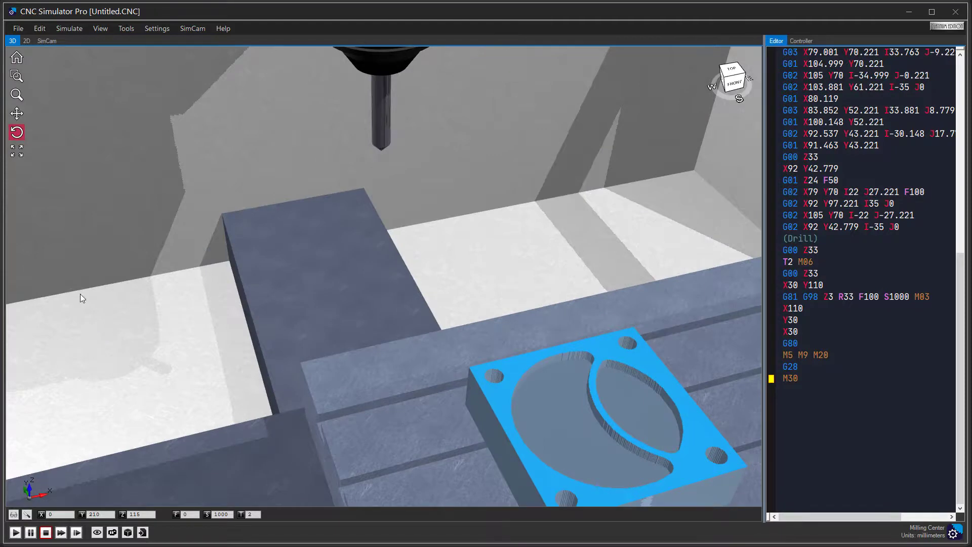
{"action": "scroll", "coordinate": [576, 373], "scroll_direction": "up", "scroll_amount": 3}
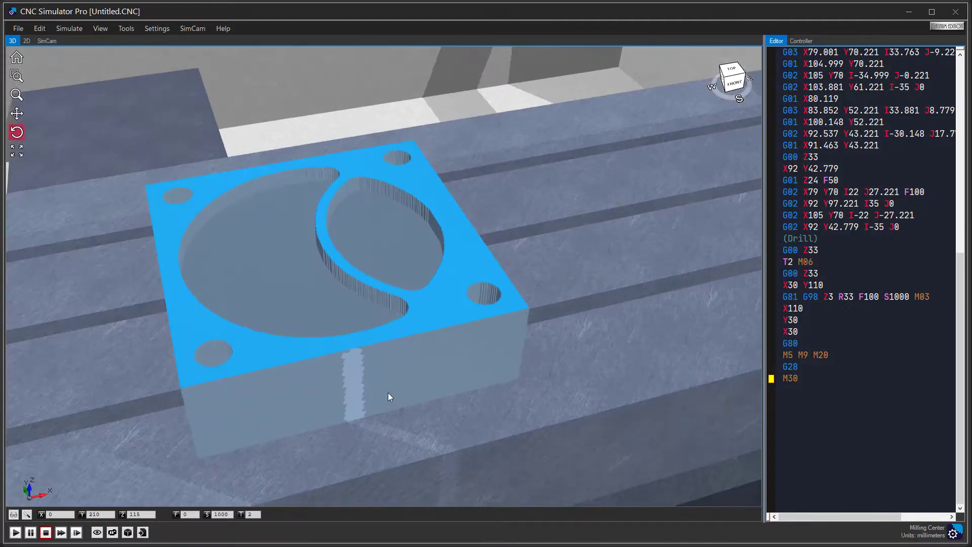
{"action": "scroll", "coordinate": [260, 334], "scroll_direction": "up", "scroll_amount": 2}
{"action": "left_click_drag", "start_coordinate": [263, 339], "coordinate": [287, 332]}
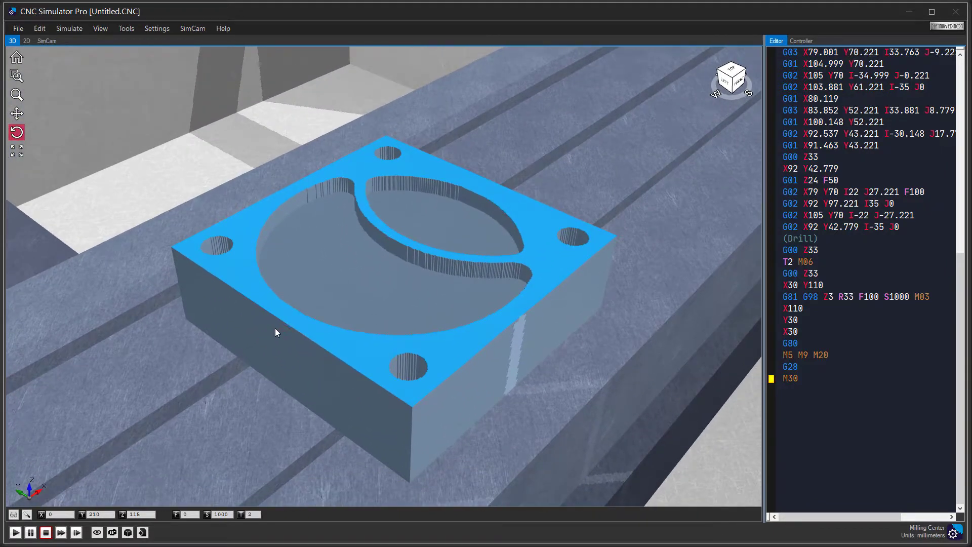